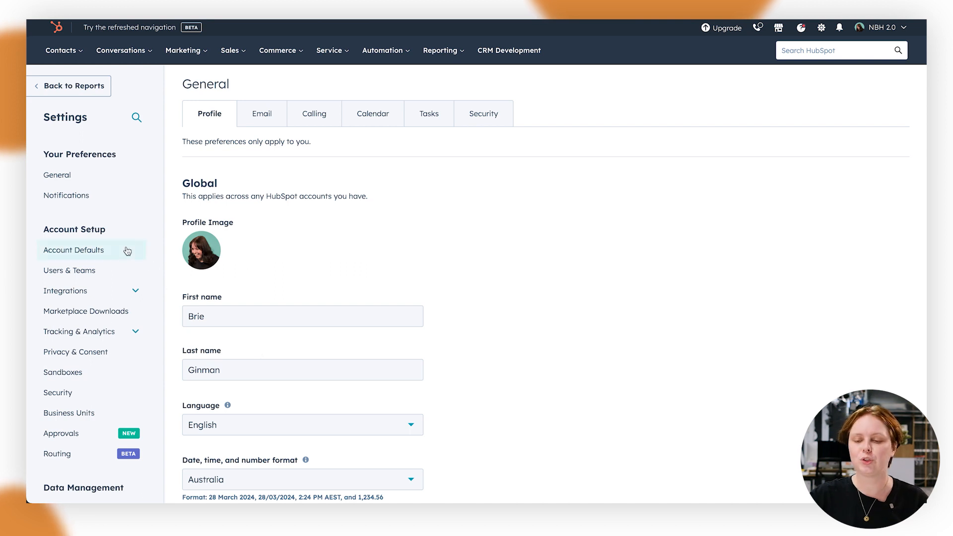
# Step: Expand the Objects group under Data Management in the account settings
pyautogui.scroll(-5, 117, 248)
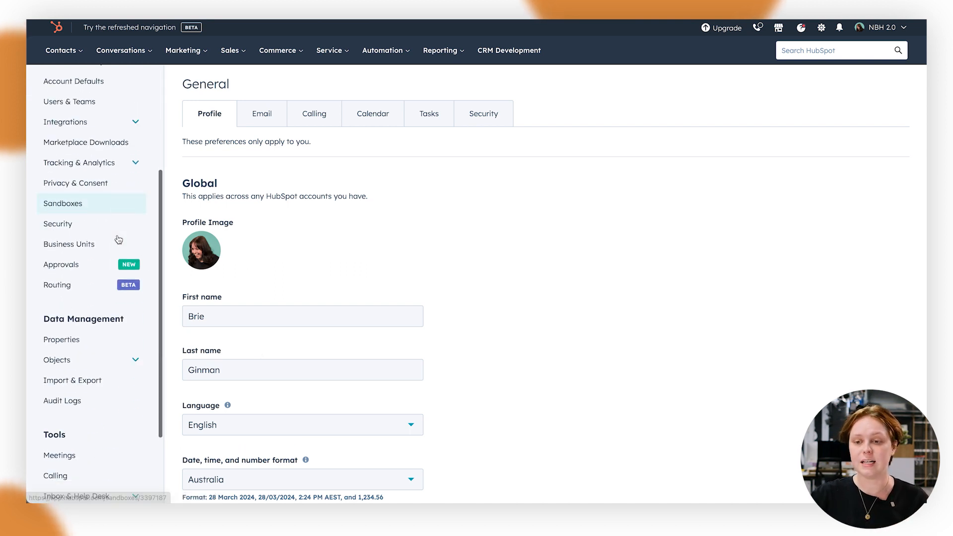
pyautogui.click(107, 261)
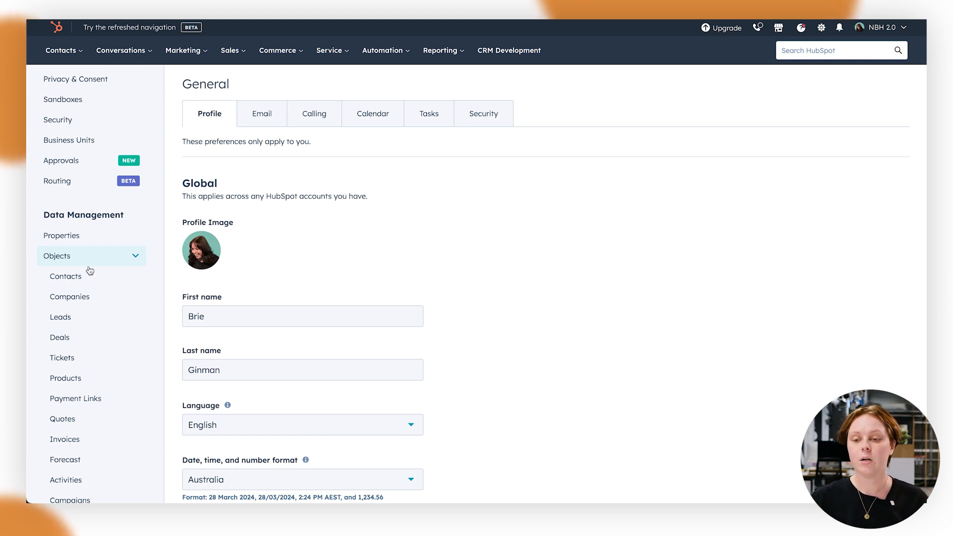
# Step: Open a contact record from the Contacts list and display its activities
pyautogui.moveTo(71, 45)
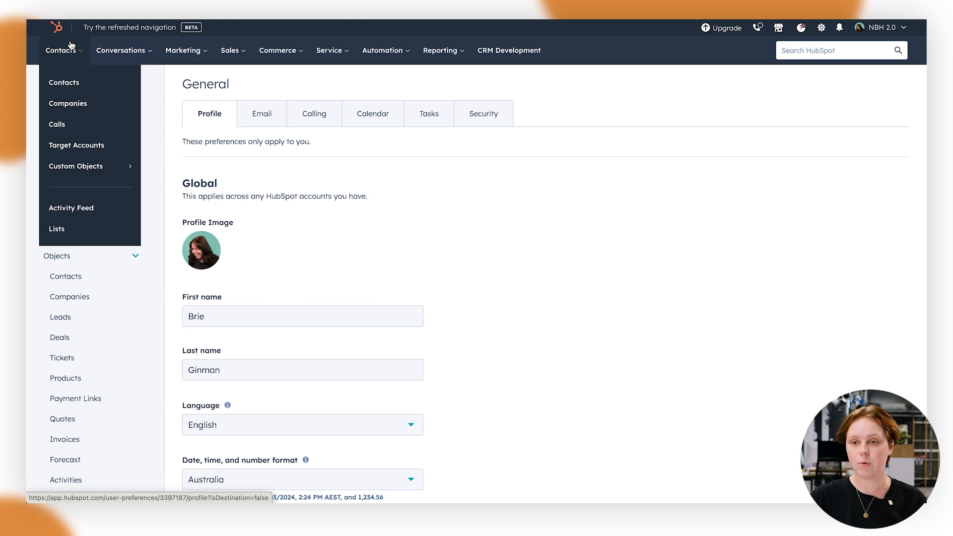
pyautogui.click(77, 83)
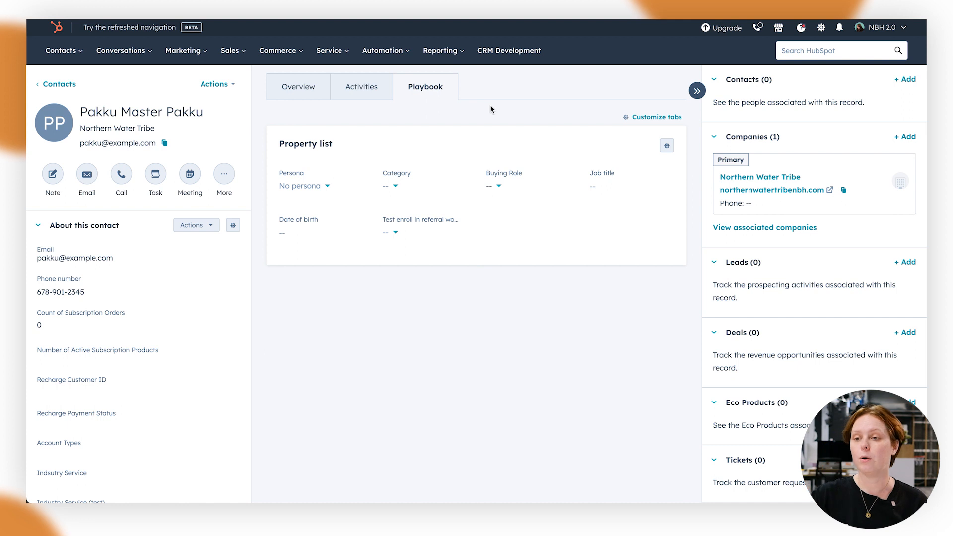
pyautogui.click(370, 97)
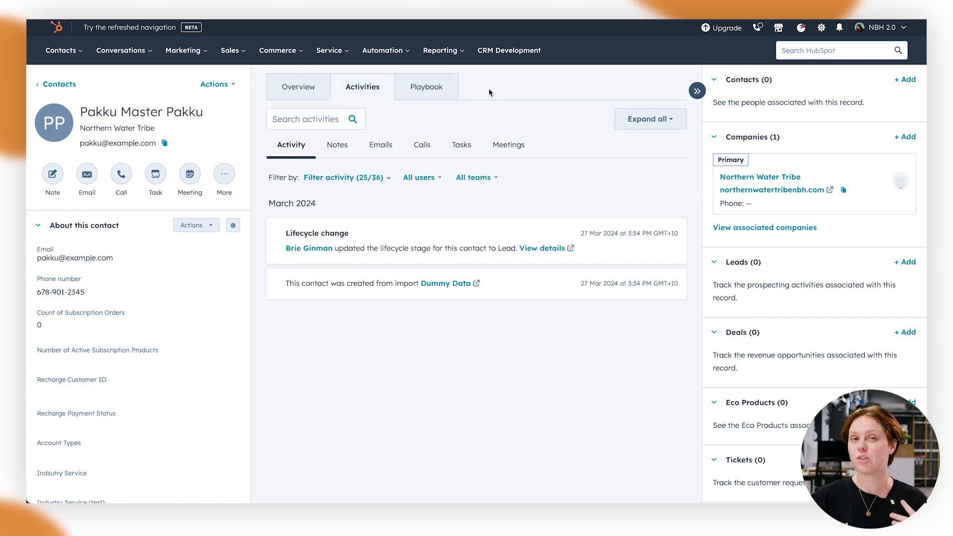
# Step: Examine the contact record's association cards, from companies and deals down to the playbooks and workflow memberships
pyautogui.moveTo(800, 206)
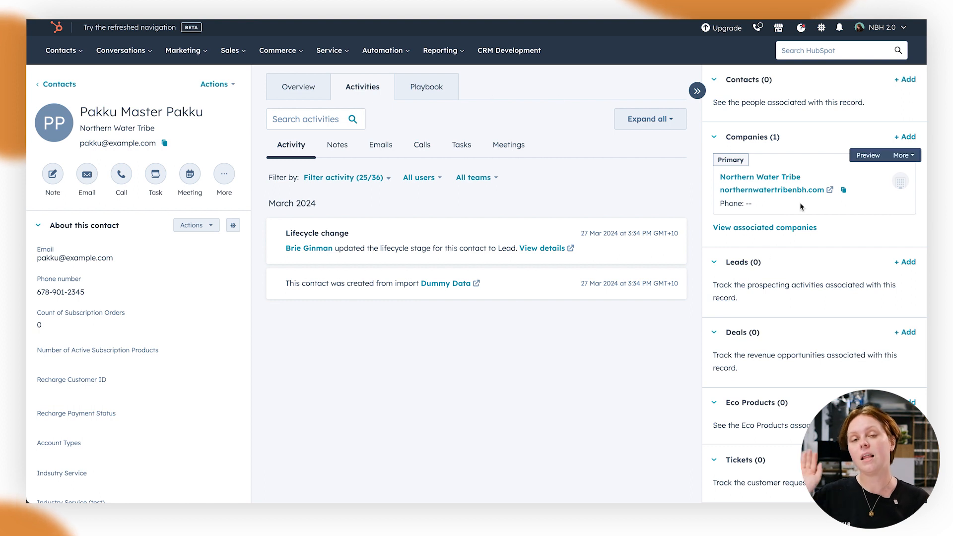
pyautogui.scroll(-2, 799, 206)
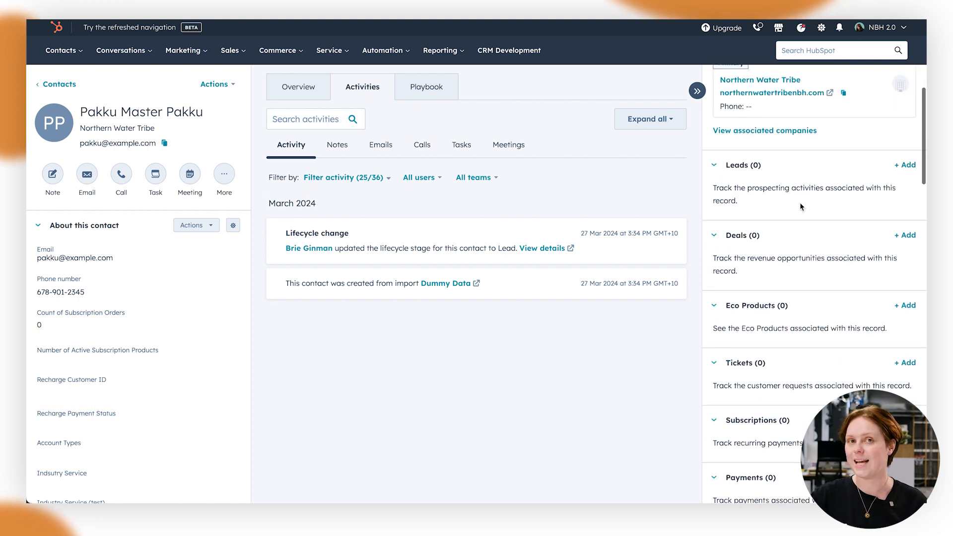
pyautogui.scroll(1, 800, 207)
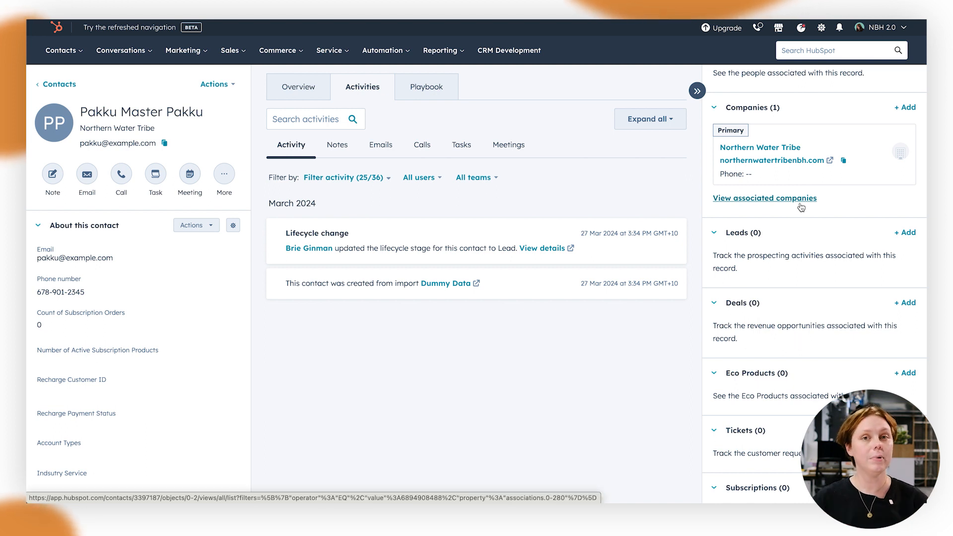
pyautogui.scroll(-15, 800, 207)
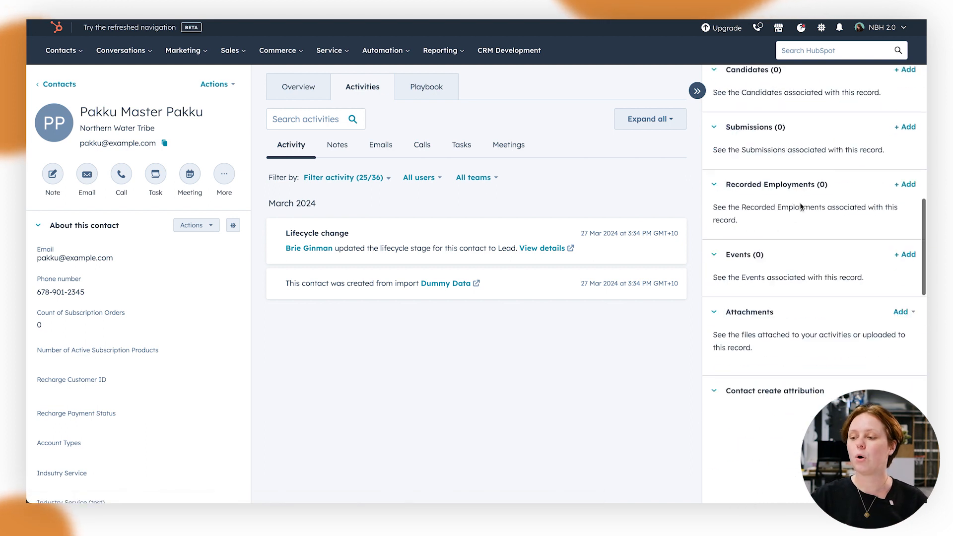
pyautogui.scroll(-6, 800, 202)
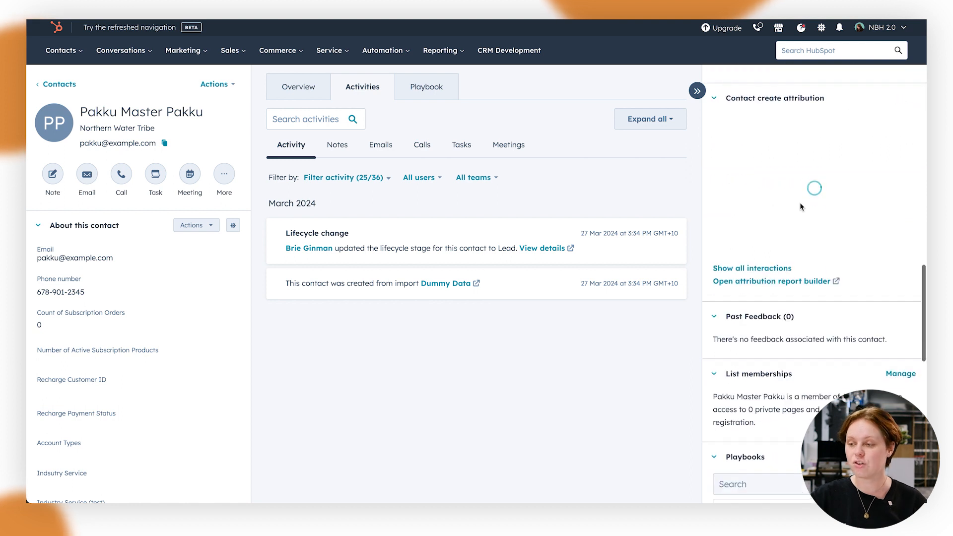
pyautogui.scroll(-8, 800, 206)
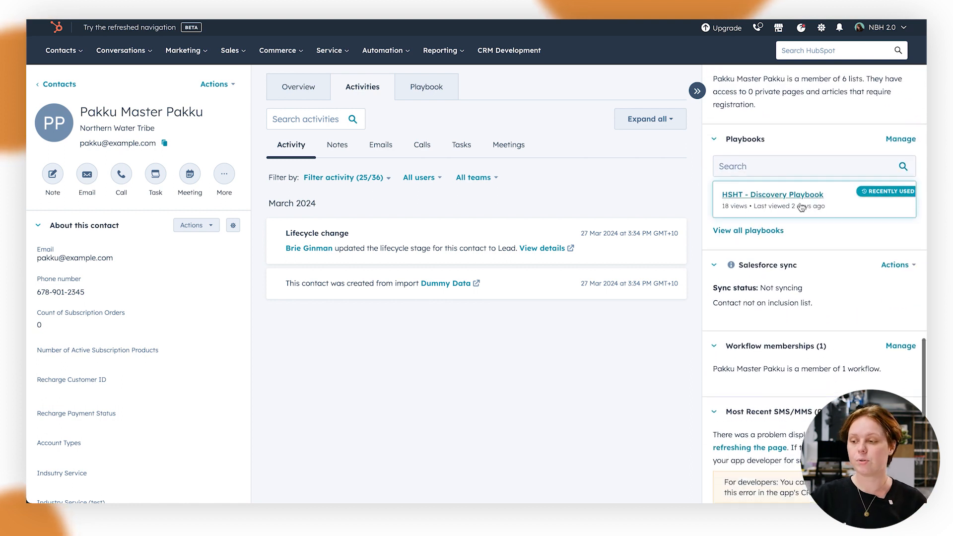
pyautogui.scroll(20, 800, 202)
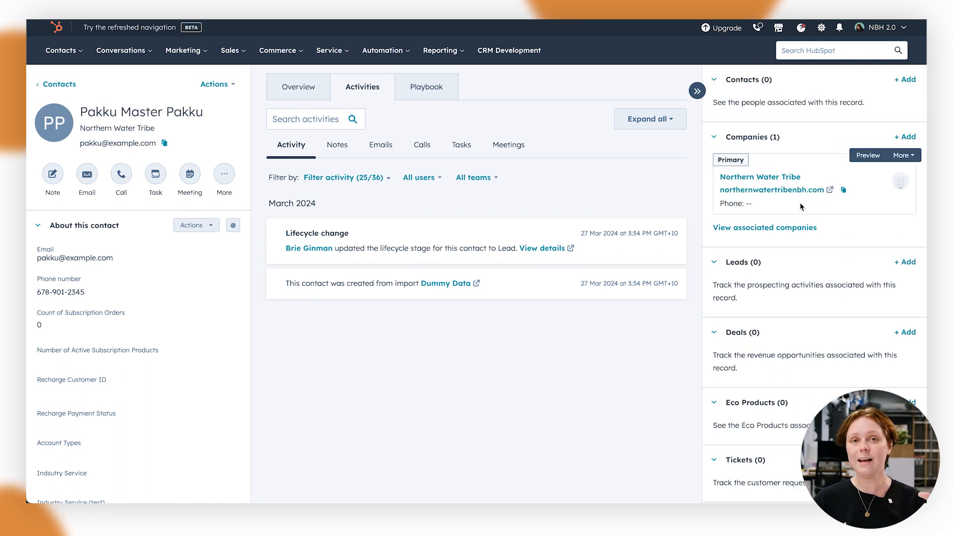
# Step: Open the Record Customization settings for contacts
pyautogui.click(823, 28)
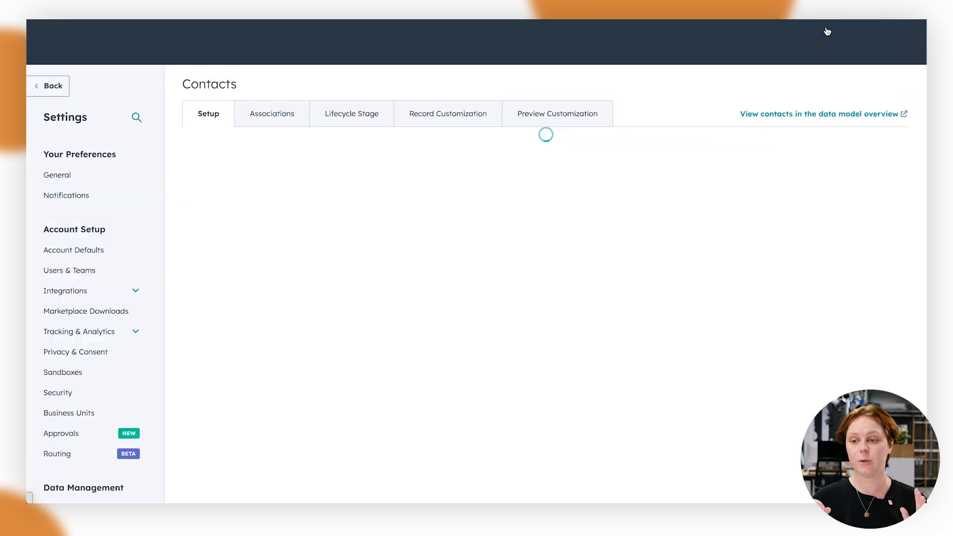
pyautogui.scroll(-5, 97, 299)
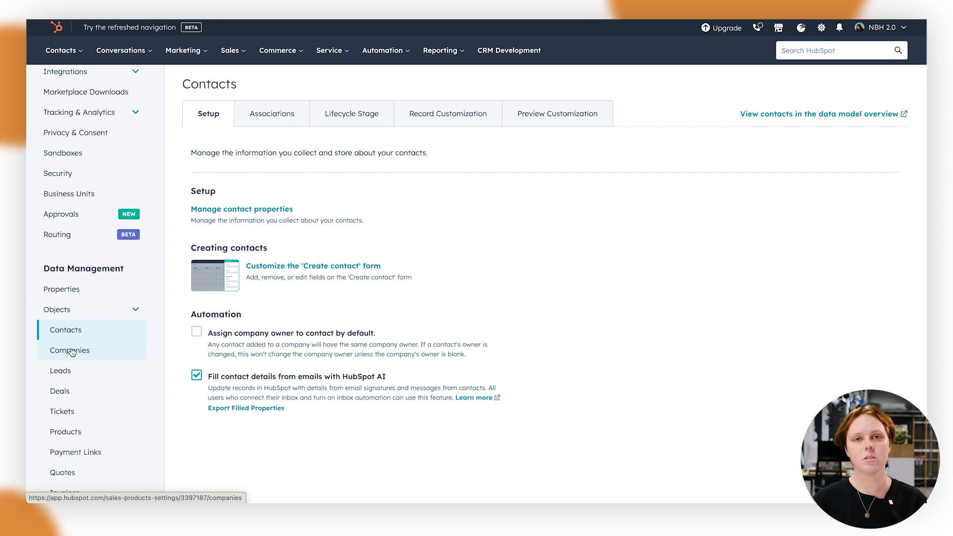
pyautogui.click(454, 119)
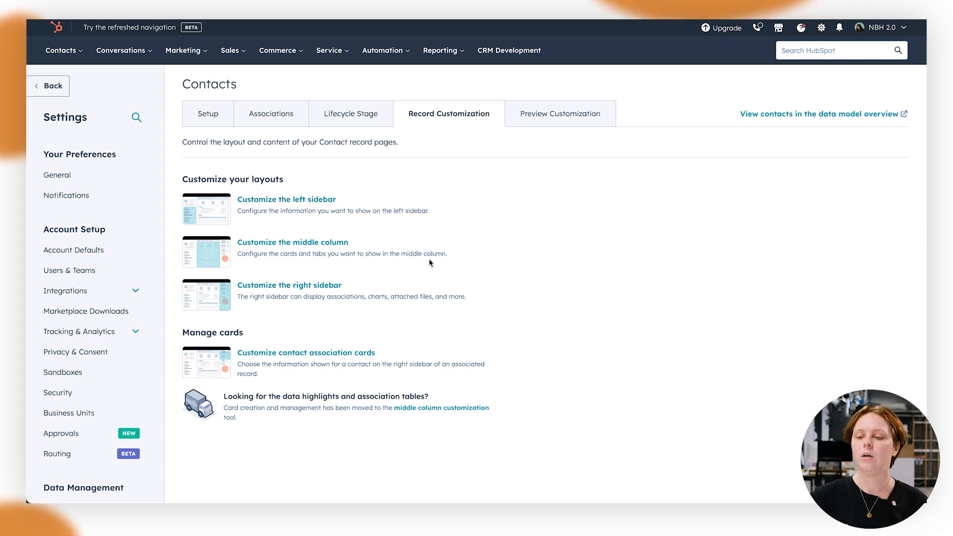
# Step: Open the default view of the contact record's left sidebar for editing and expand the About this contact section
pyautogui.click(302, 200)
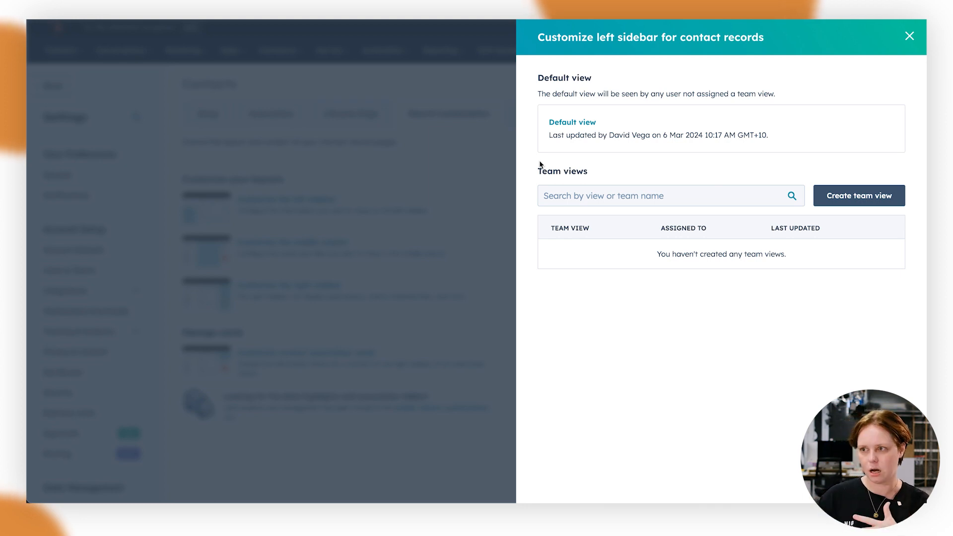
pyautogui.click(572, 122)
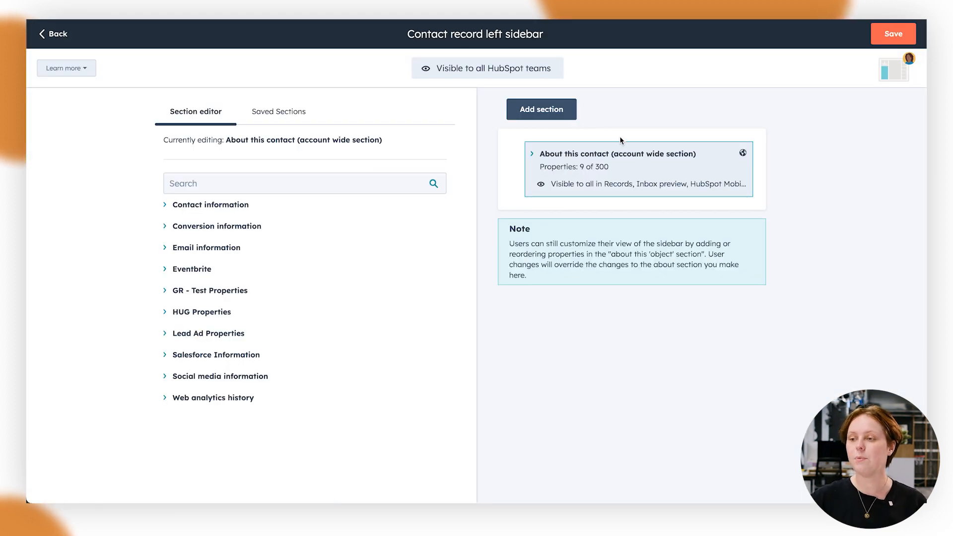
pyautogui.click(620, 157)
pyautogui.scroll(-1, 809, 109)
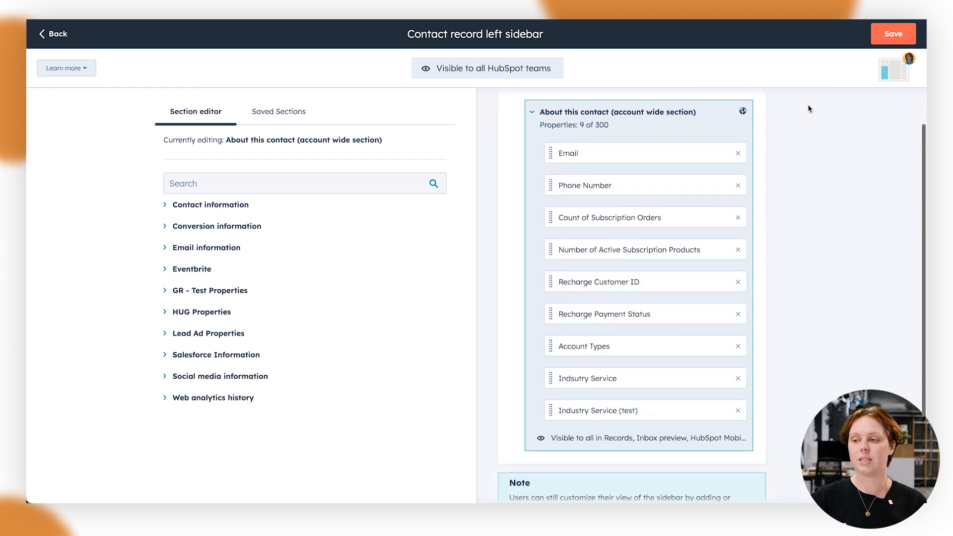
pyautogui.scroll(1, 809, 109)
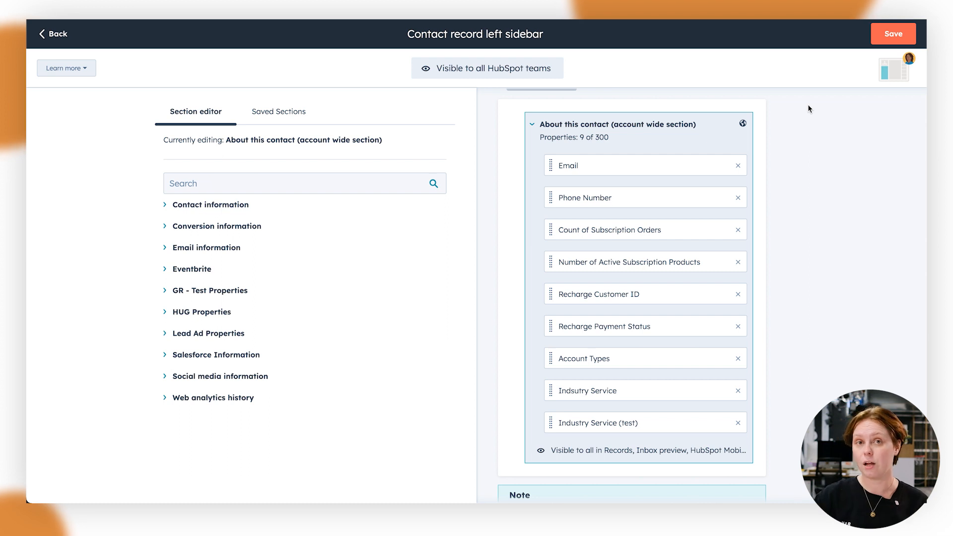
# Step: Add the Category property from Contact information to the About this contact section
pyautogui.click(261, 206)
pyautogui.scroll(-3, 241, 187)
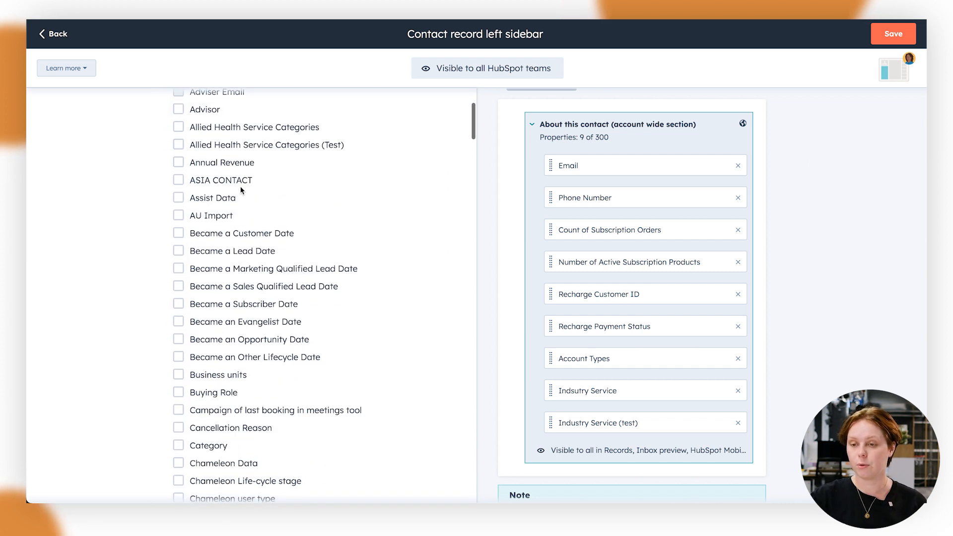
pyautogui.scroll(-3, 241, 188)
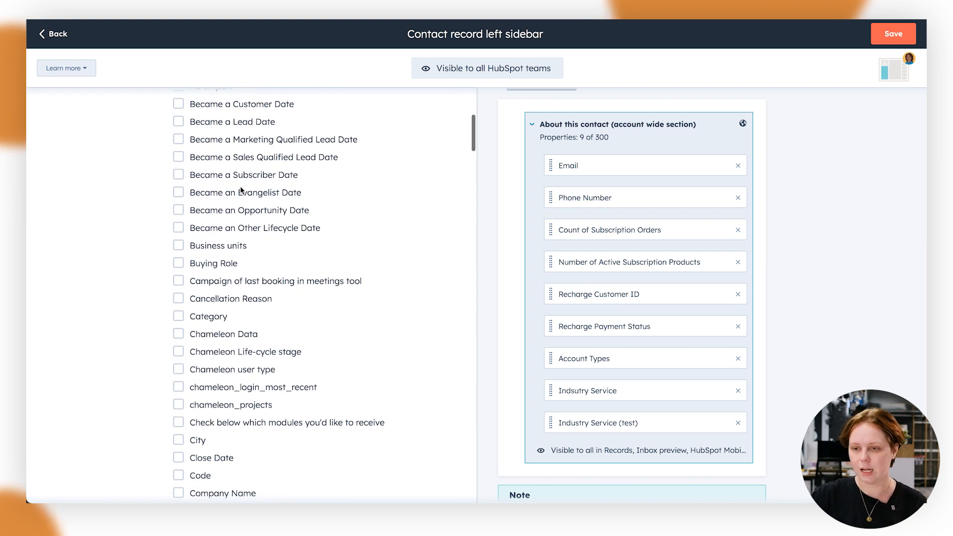
pyautogui.click(213, 304)
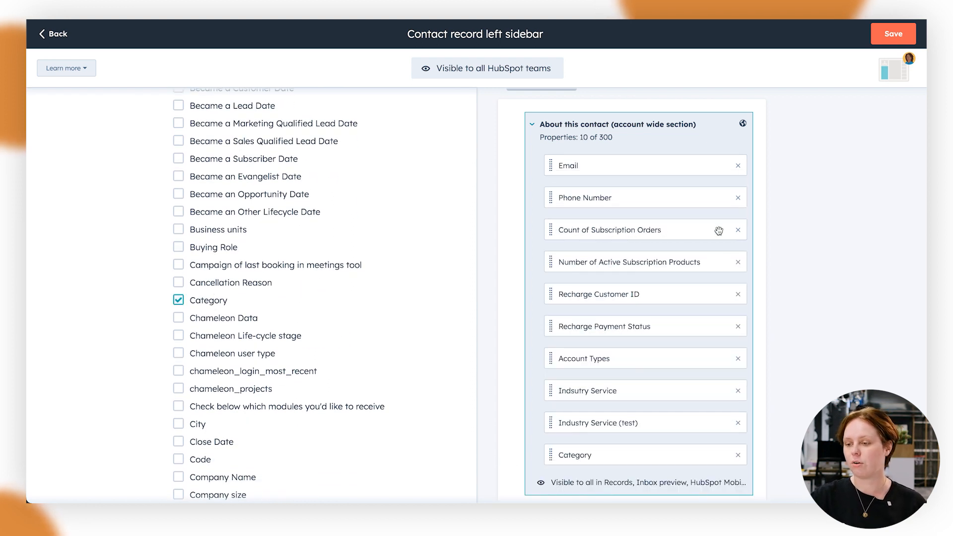
# Step: Move the Category property directly below Count of Subscription Orders and collapse the About this contact section
pyautogui.scroll(-2, 797, 268)
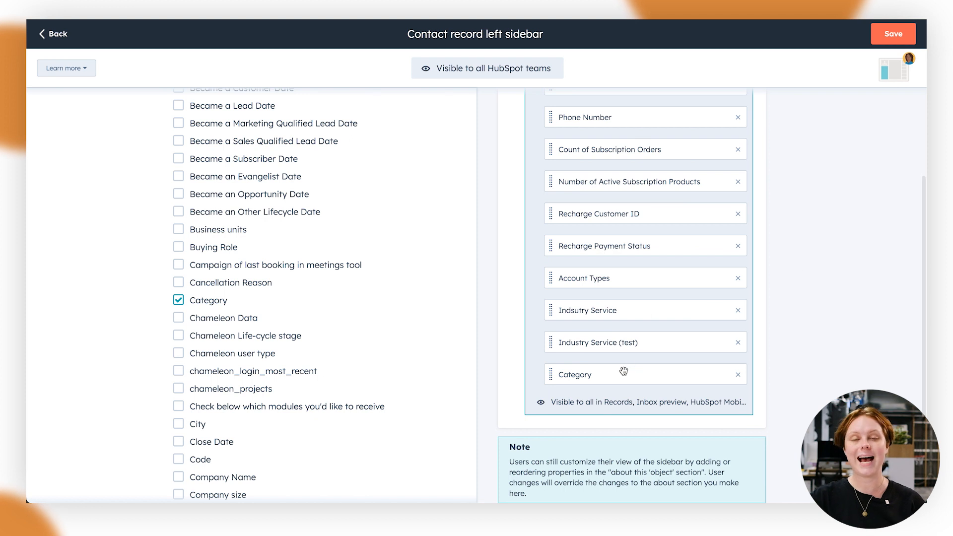
pyautogui.moveTo(614, 375); pyautogui.dragTo(615, 179)
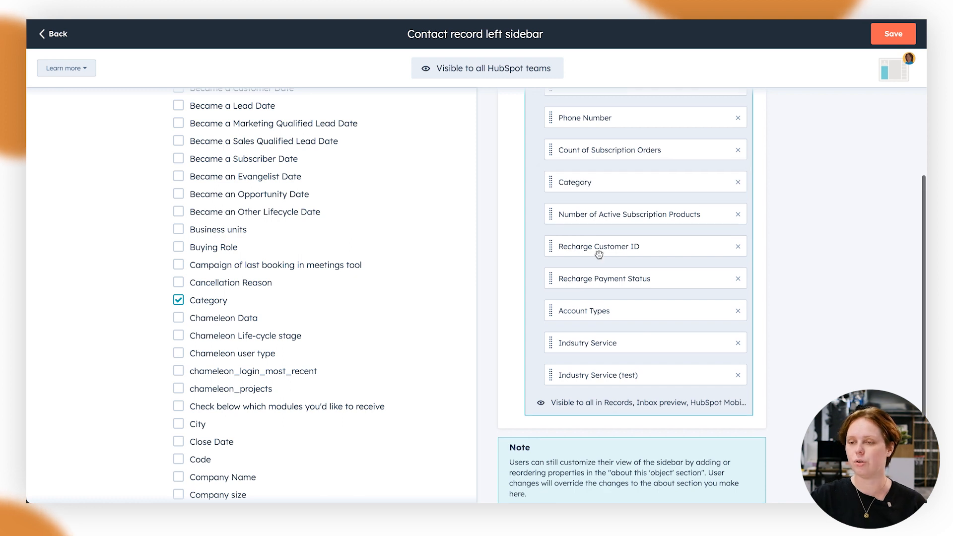
pyautogui.scroll(2, 599, 253)
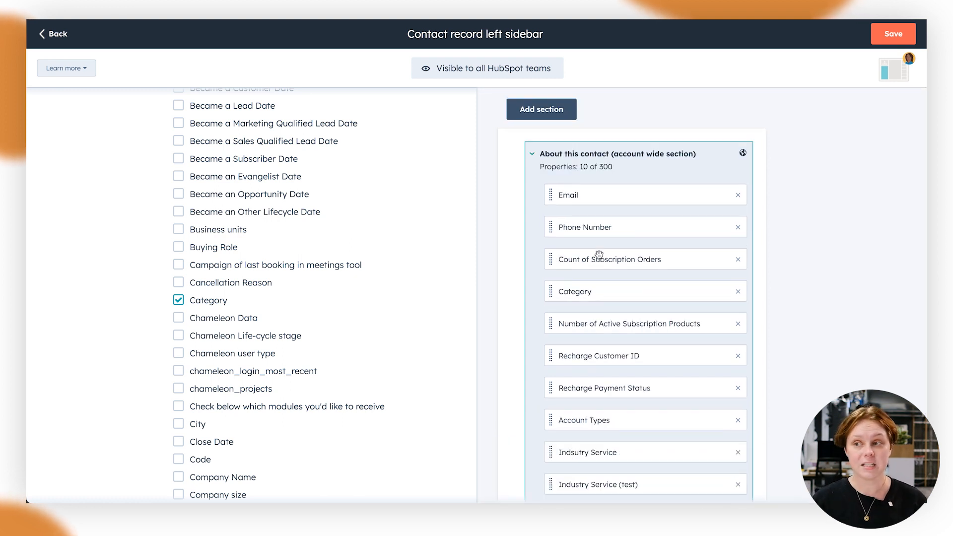
pyautogui.click(569, 158)
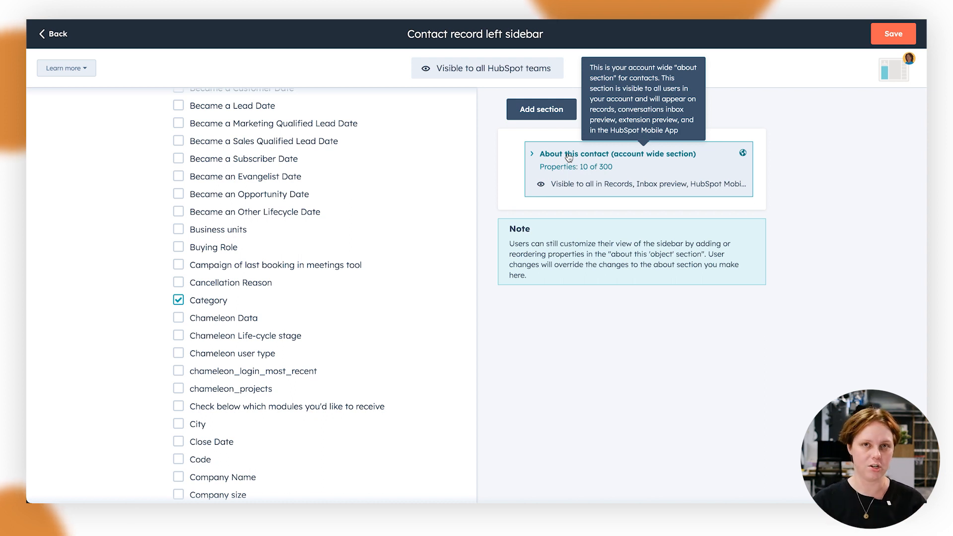
# Step: Add a new sidebar section named Pet Information
pyautogui.click(540, 118)
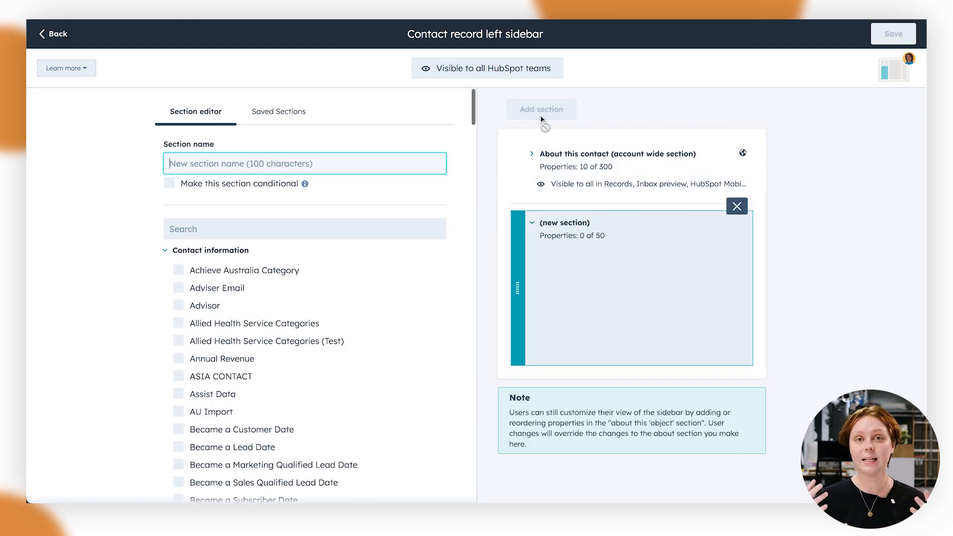
pyautogui.write('G')
pyautogui.press('BackSpace')
pyautogui.write('Pet Information')
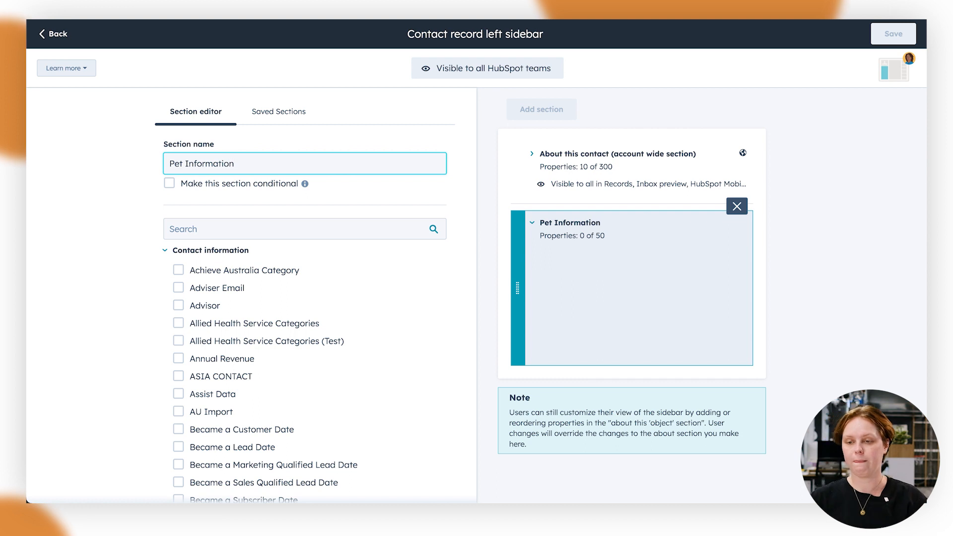
# Step: Add the Category, City, Contact priority and Company Name properties to the Pet Information section
pyautogui.scroll(-6, 255, 335)
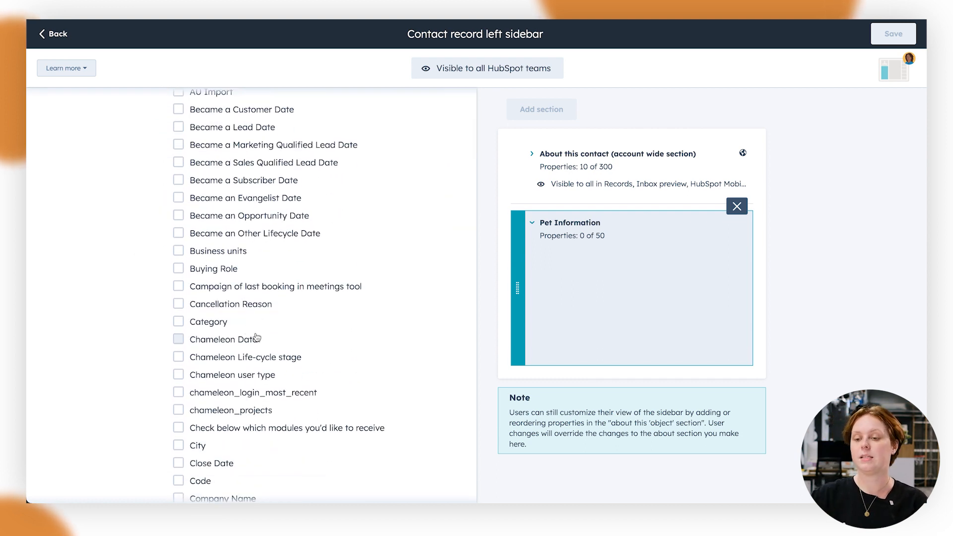
pyautogui.click(217, 322)
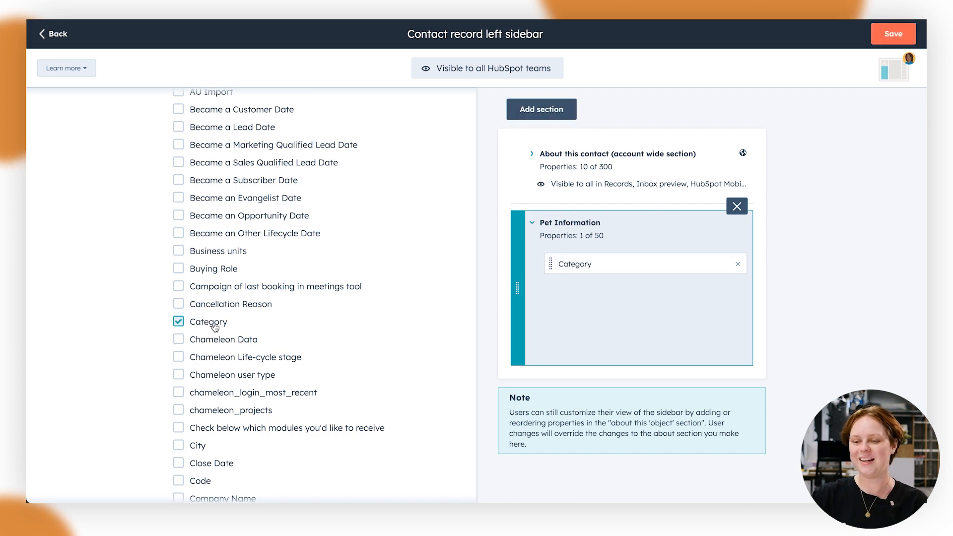
pyautogui.scroll(-2, 215, 327)
pyautogui.click(178, 339)
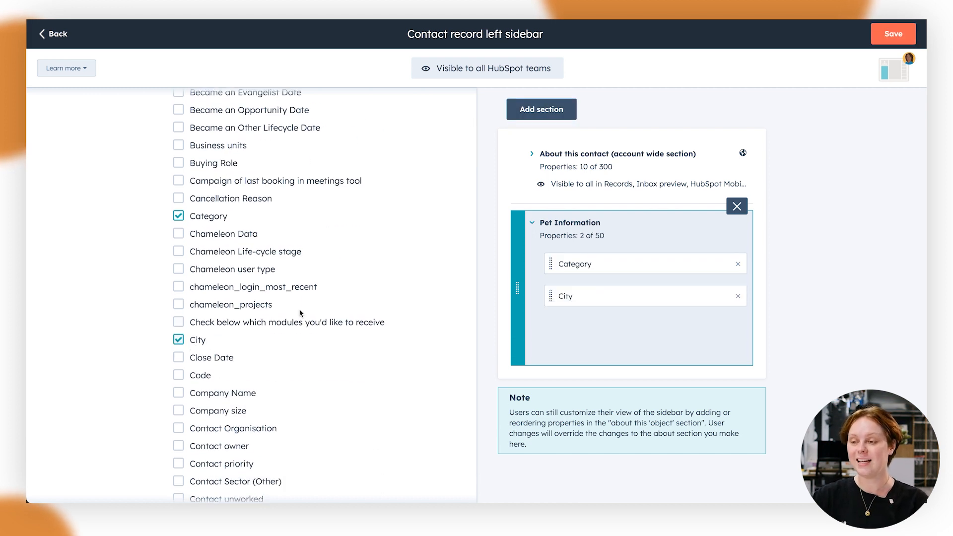
pyautogui.scroll(-4, 300, 313)
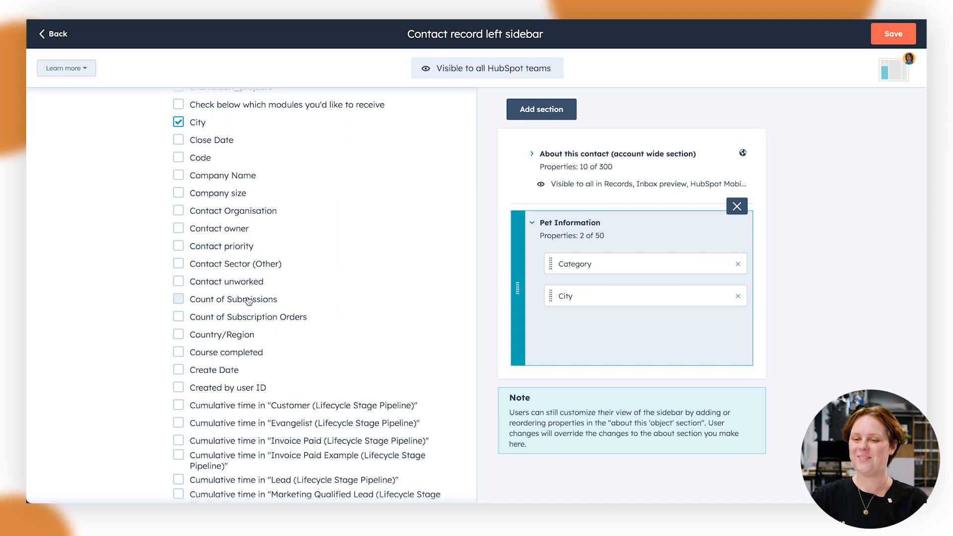
pyautogui.scroll(-3, 239, 277)
pyautogui.scroll(1, 223, 193)
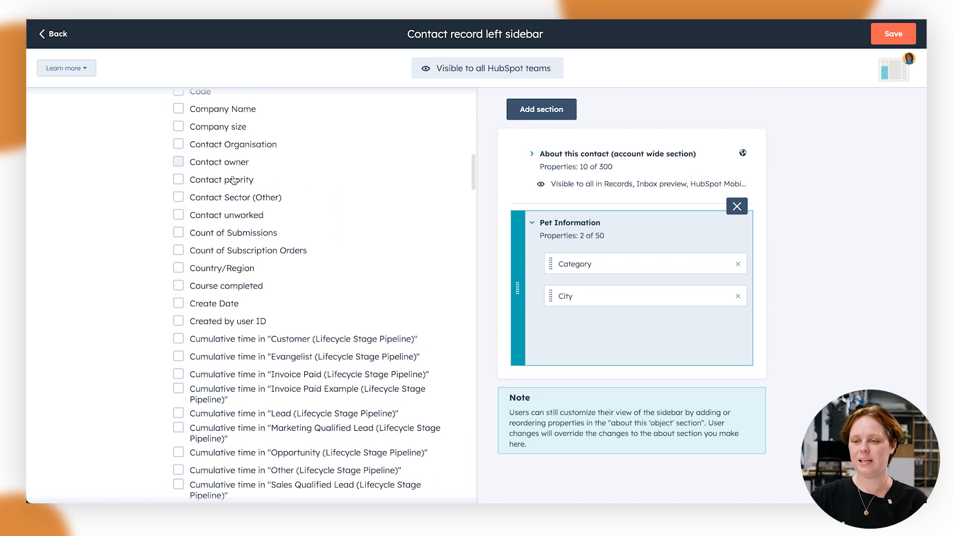
pyautogui.click(234, 180)
pyautogui.scroll(-4, 237, 298)
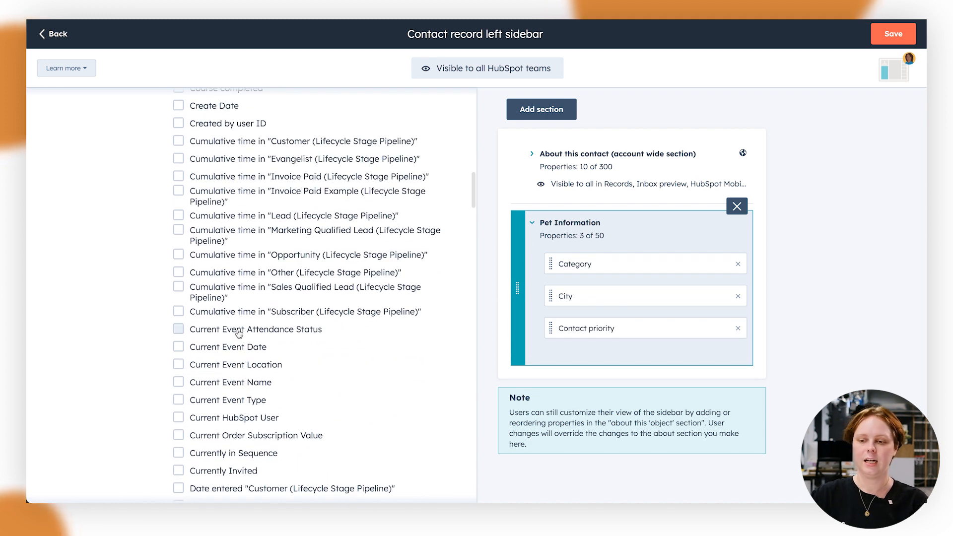
pyautogui.scroll(4, 238, 332)
pyautogui.click(208, 104)
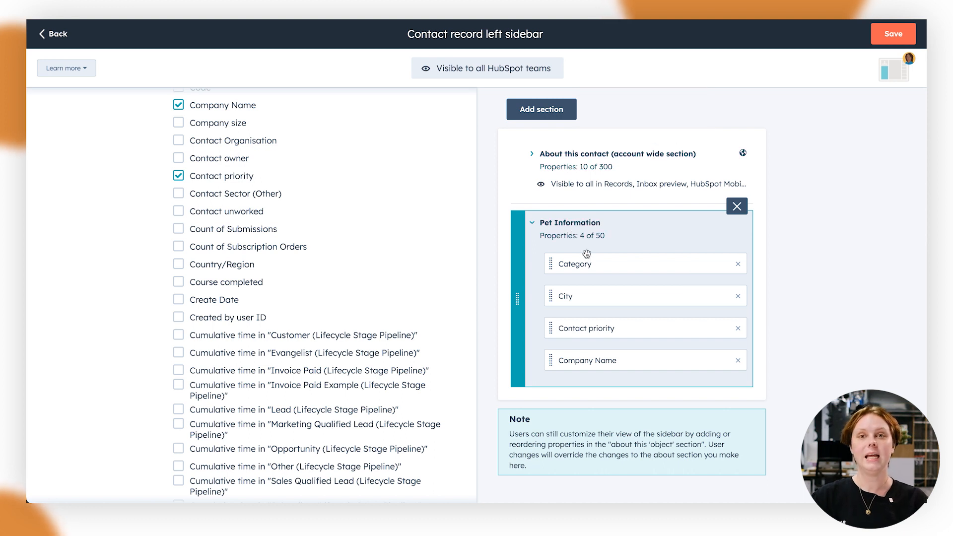
# Step: Move Contact priority to the top of the Pet Information section and make the section conditional, viewing the properties available for its condition
pyautogui.moveTo(589, 325); pyautogui.dragTo(592, 255)
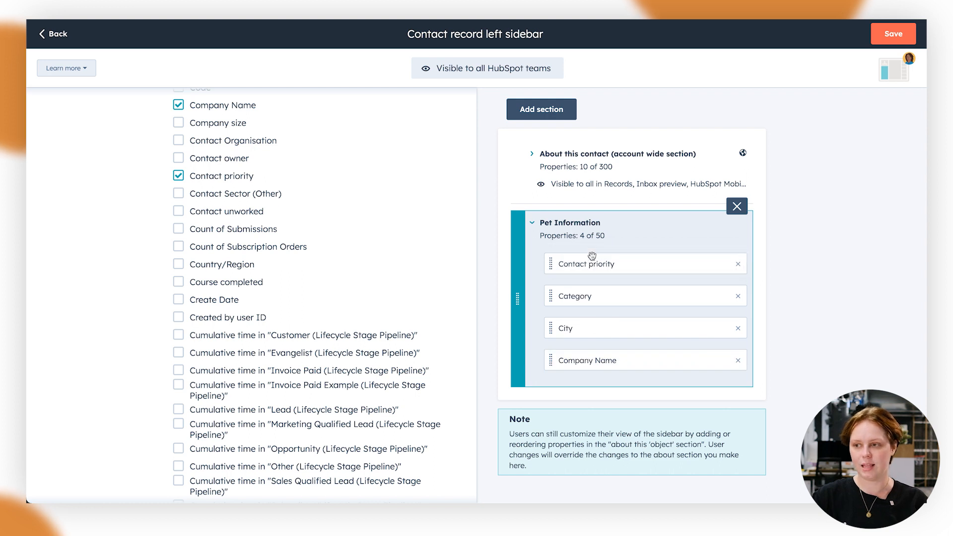
pyautogui.scroll(15, 347, 222)
pyautogui.click(260, 184)
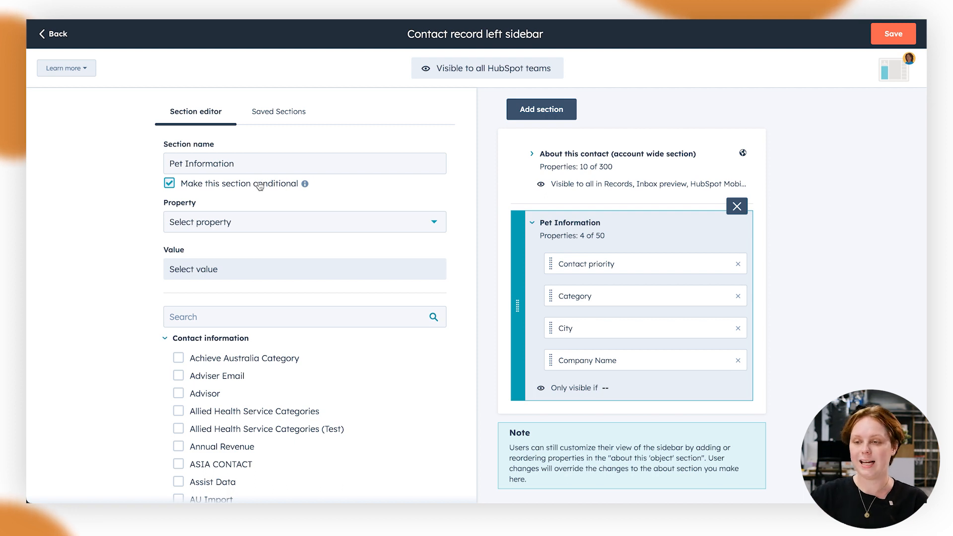
pyautogui.click(292, 228)
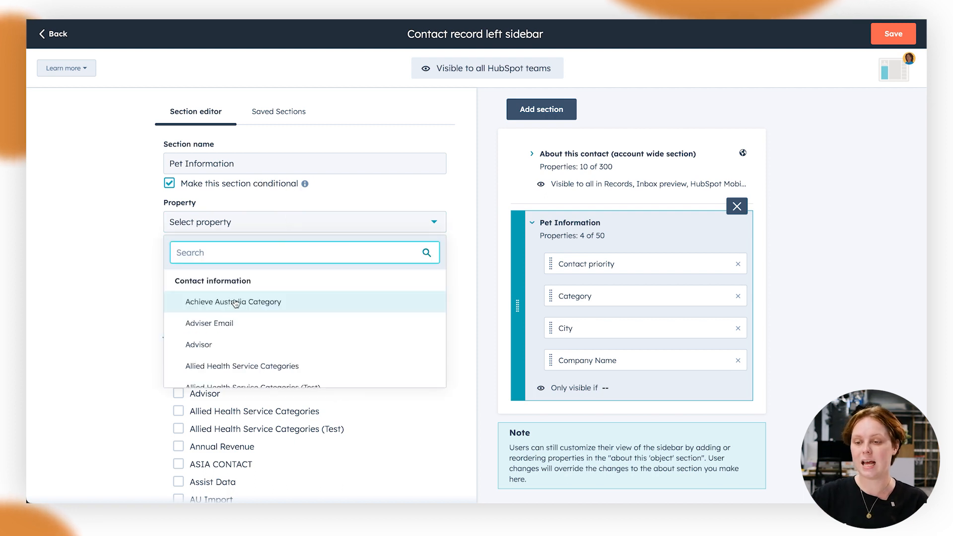
pyautogui.scroll(-5, 259, 315)
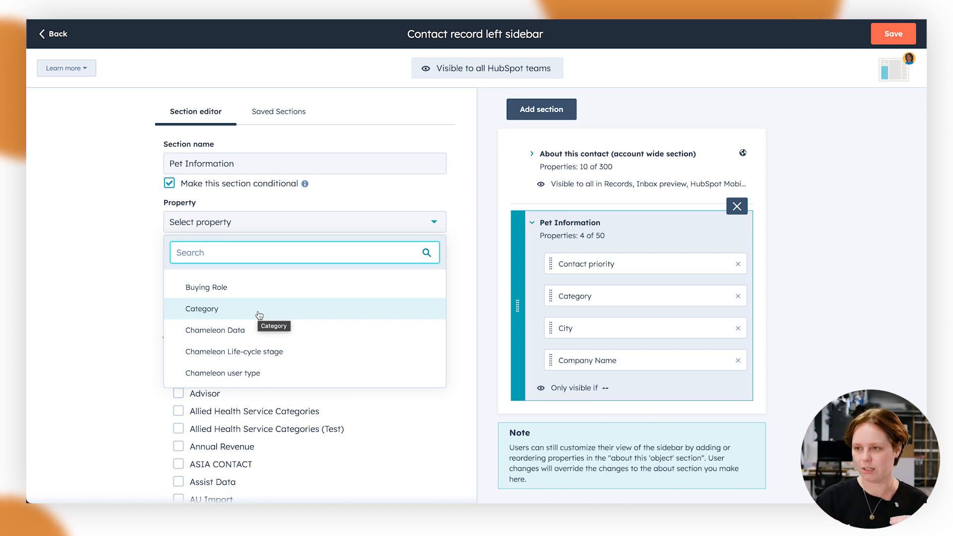
# Step: Save the contact record left sidebar and close its customization view
pyautogui.click(900, 33)
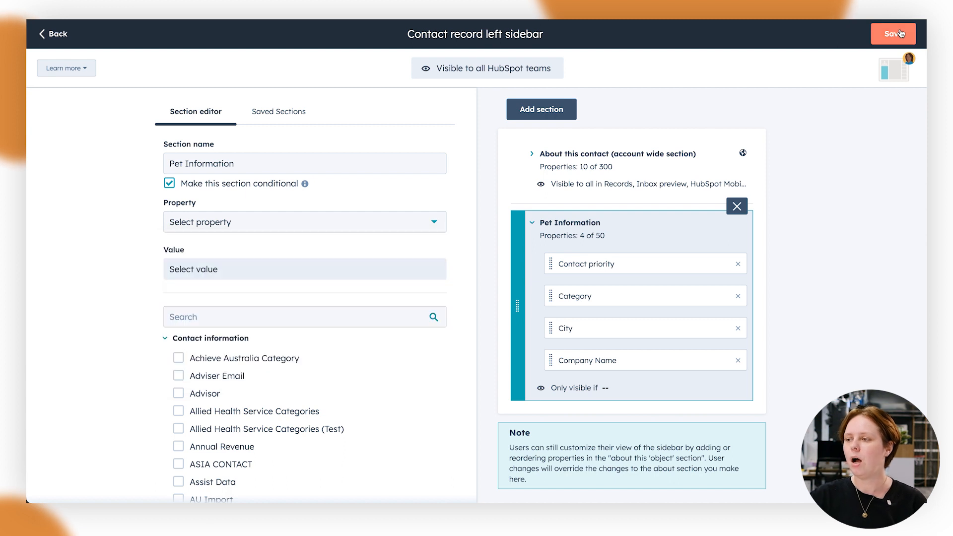
pyautogui.click(901, 34)
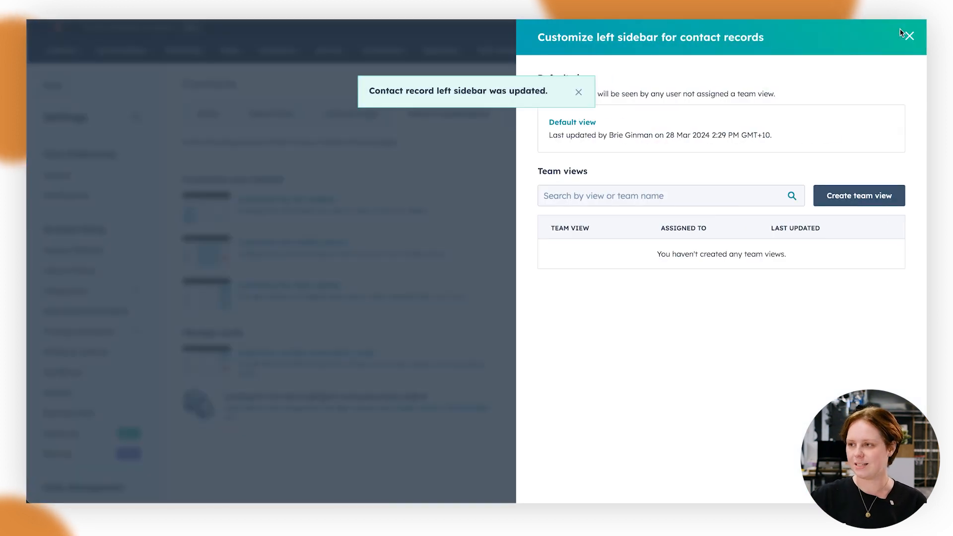
pyautogui.click(908, 39)
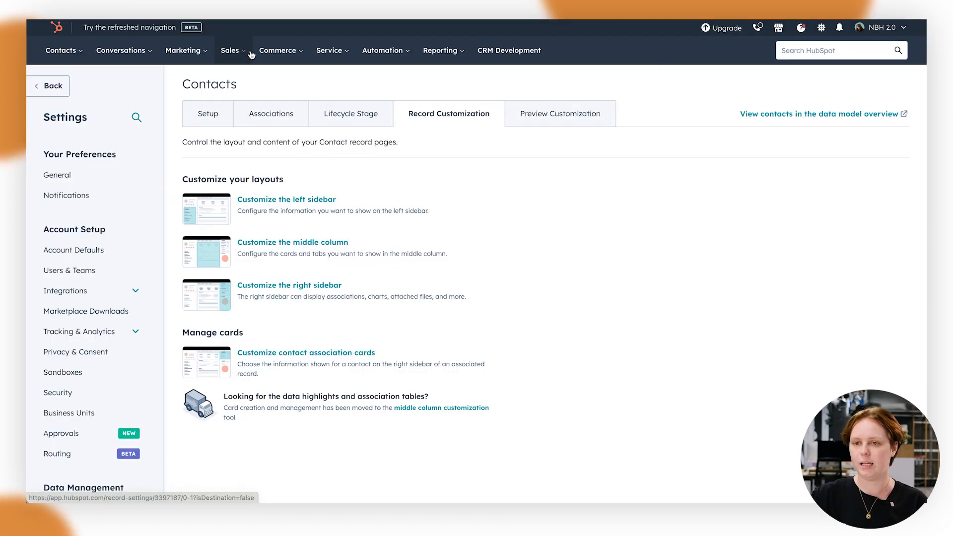
# Step: Open a contact's record from the contacts list and examine its Pet Information section
pyautogui.click(80, 51)
pyautogui.click(83, 84)
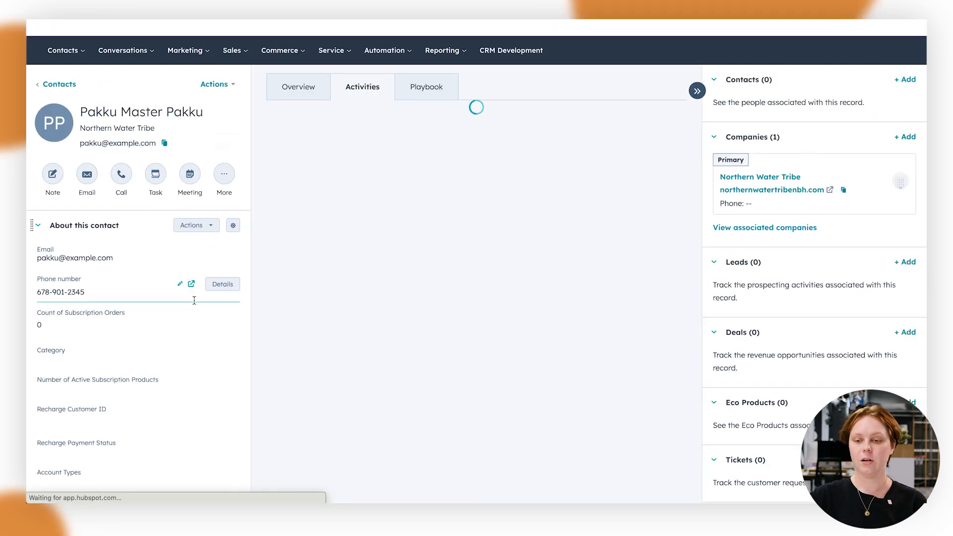
pyautogui.scroll(-10, 194, 300)
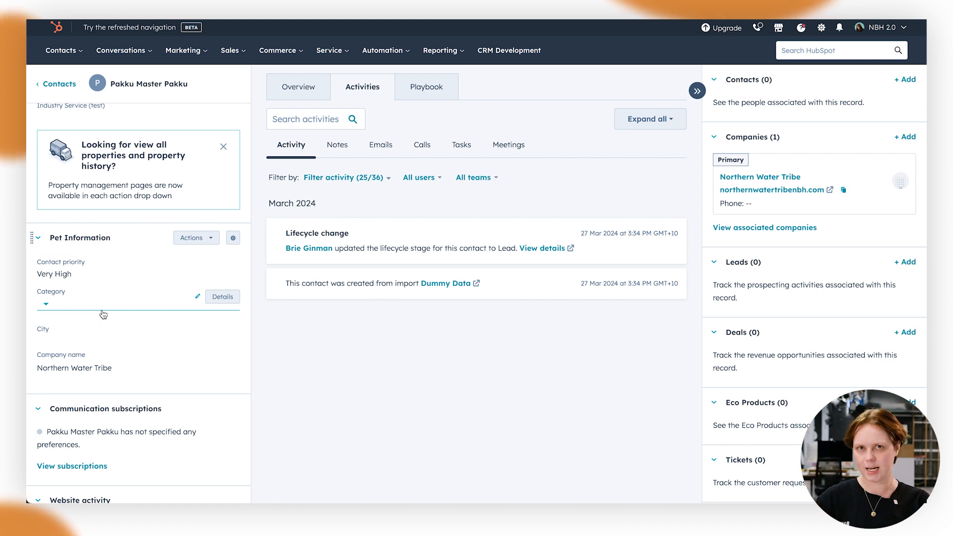
# Step: Open the Properties page in the account settings to view where contact properties are managed
pyautogui.click(821, 28)
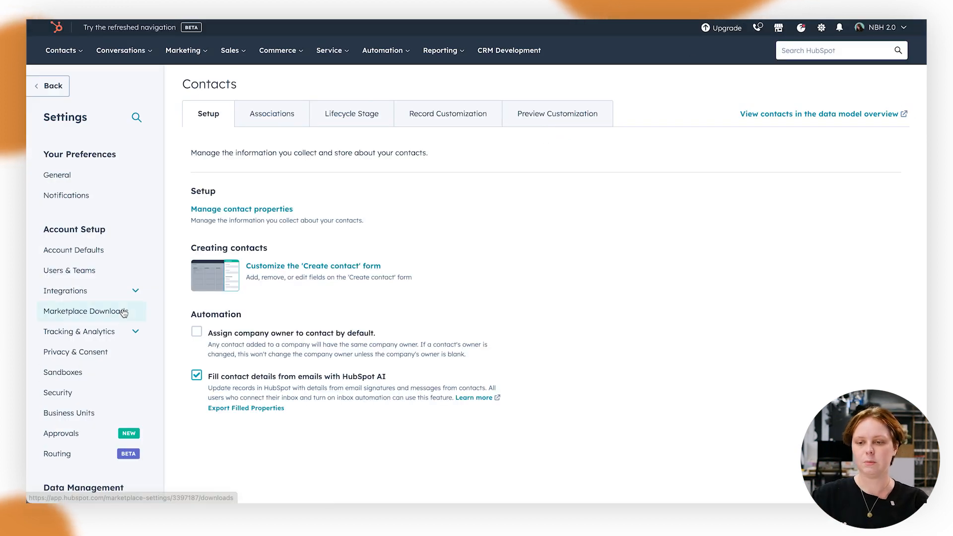
pyautogui.scroll(-6, 124, 312)
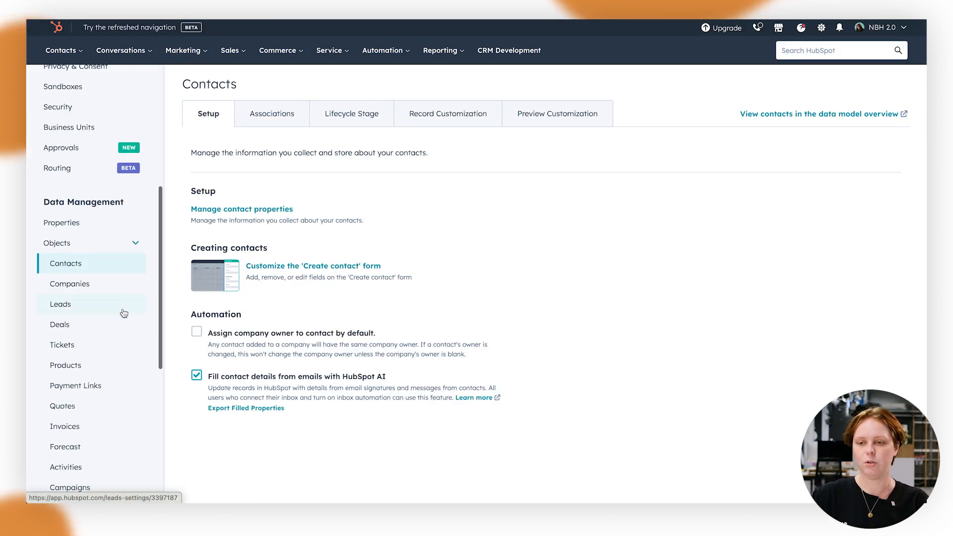
pyautogui.click(77, 224)
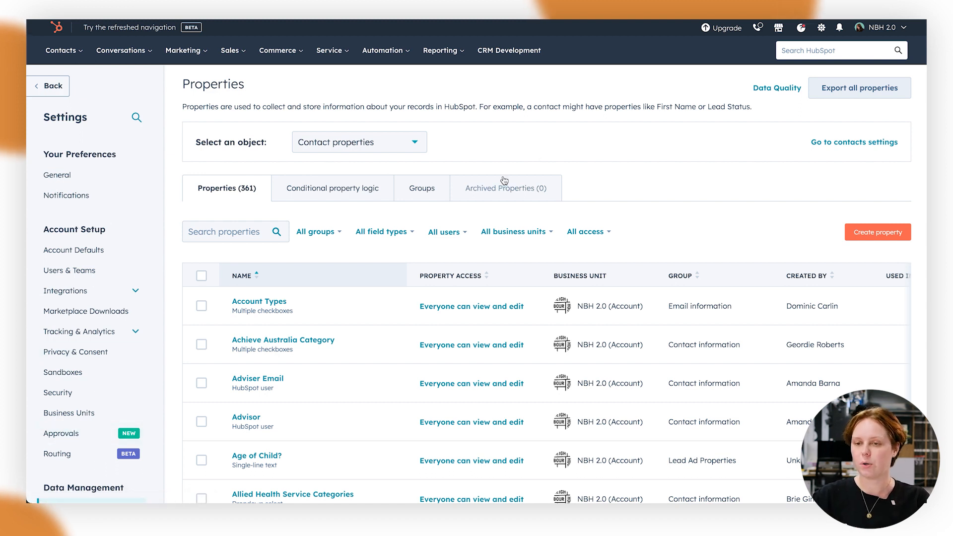
# Step: Open the default view of the middle column from the Contacts record customization settings
pyautogui.scroll(-3, 119, 278)
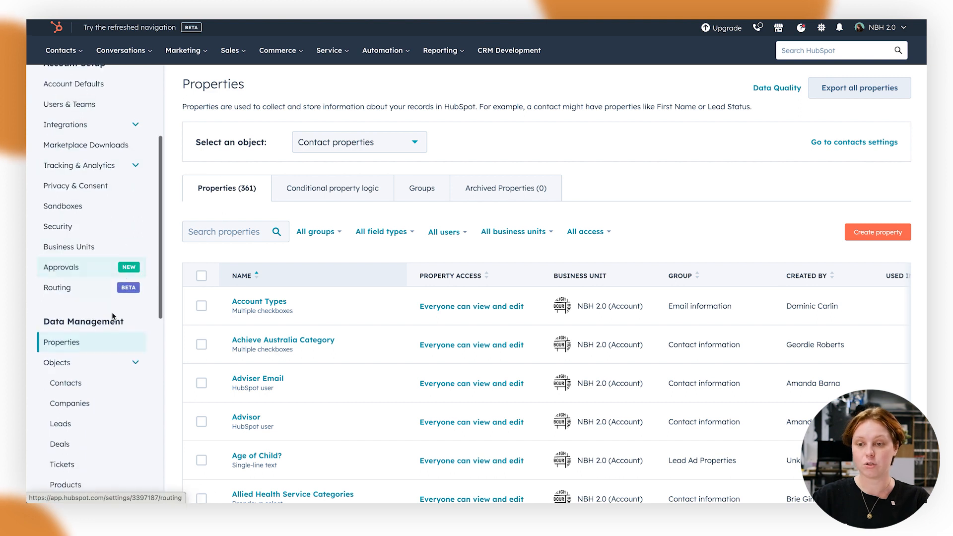
pyautogui.click(93, 383)
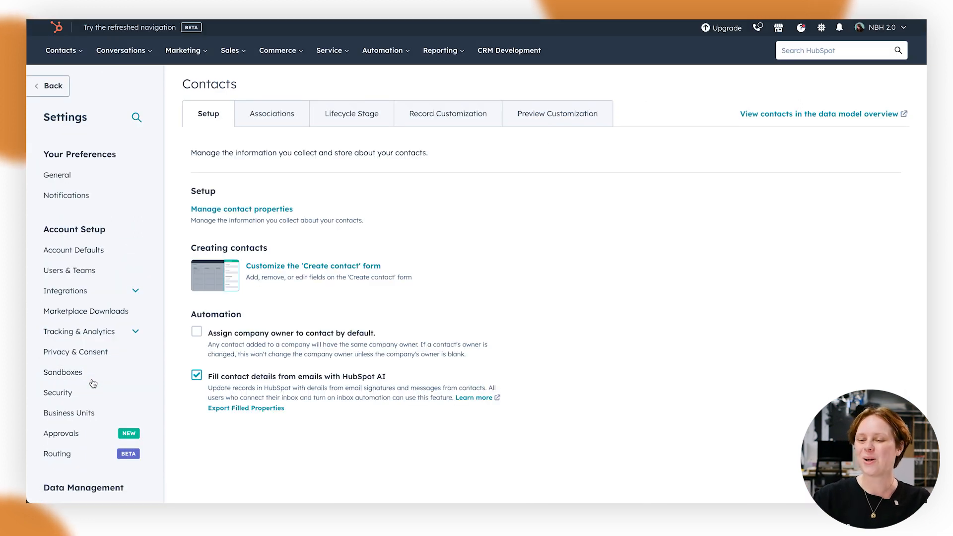
pyautogui.click(452, 116)
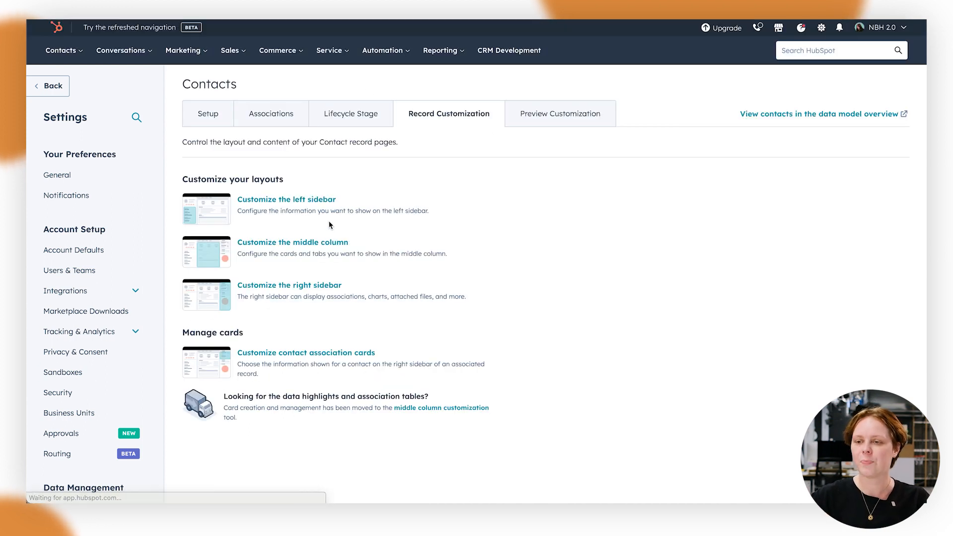
pyautogui.click(319, 243)
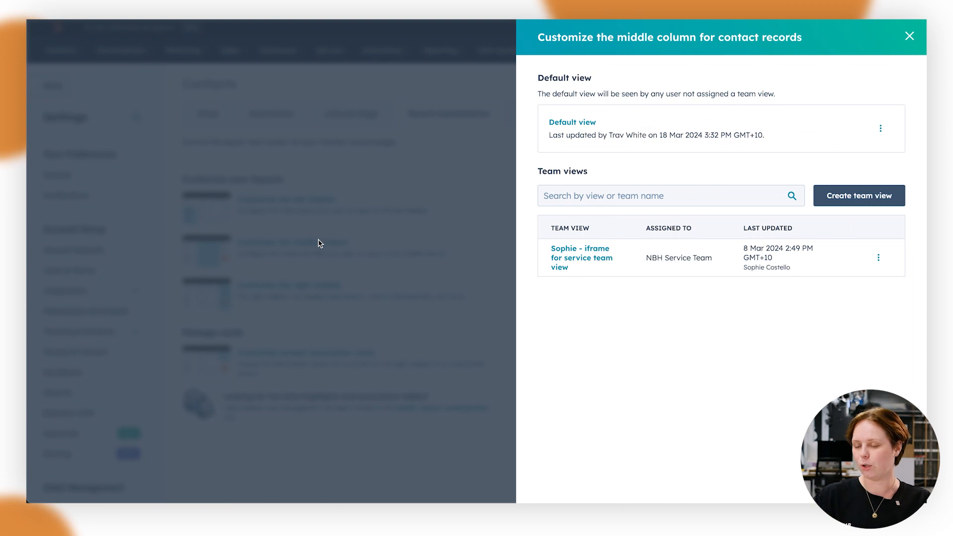
pyautogui.click(582, 124)
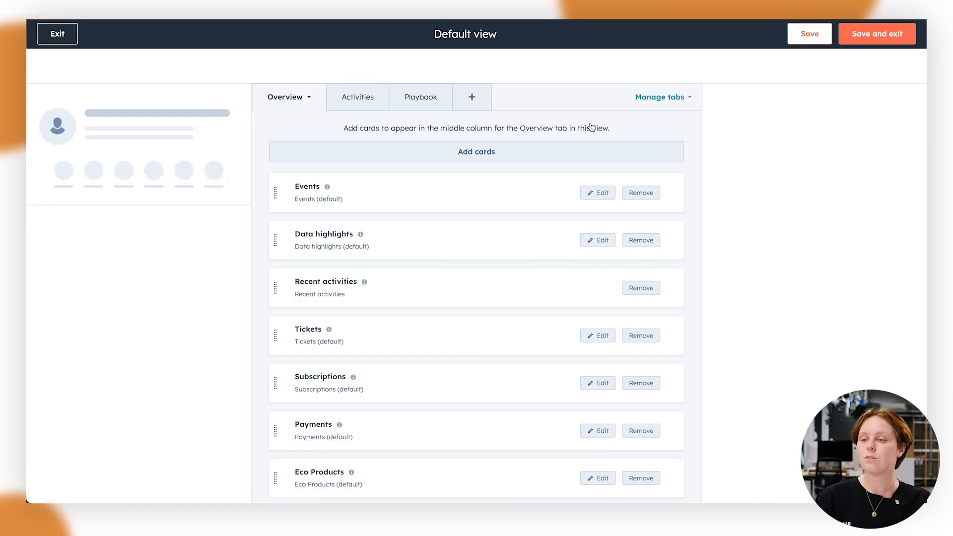
# Step: Review the Overview tab's cards and examine the Standard cards that can be added to the middle column
pyautogui.scroll(-3, 519, 206)
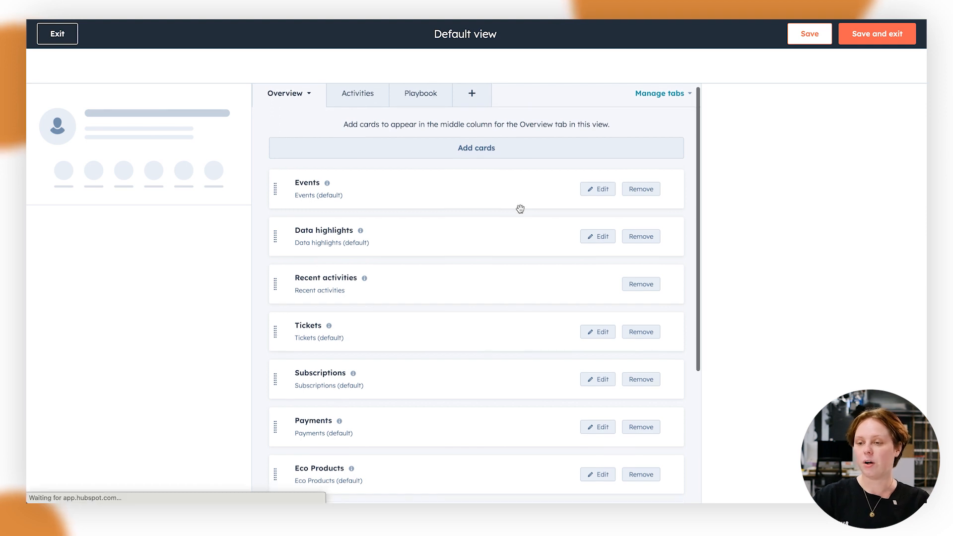
pyautogui.scroll(-3, 520, 208)
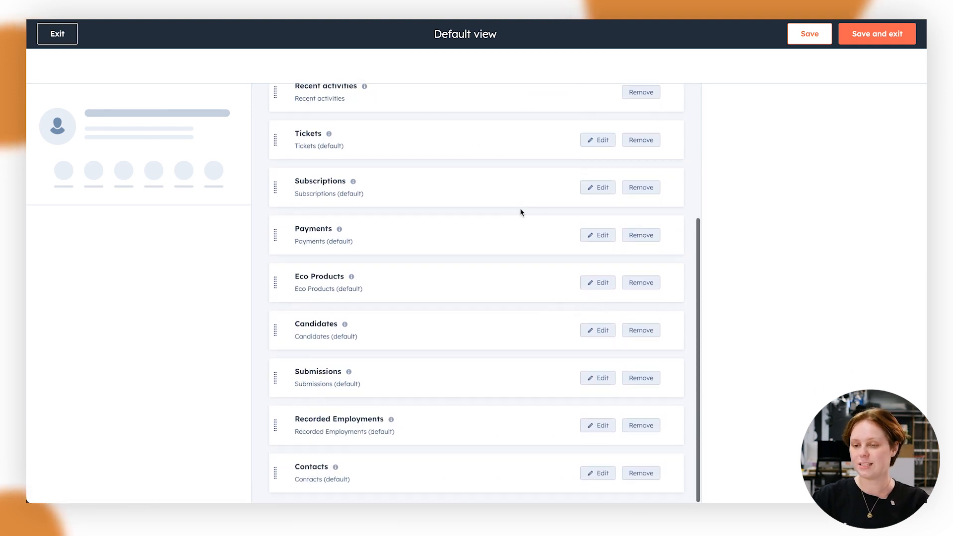
pyautogui.scroll(5, 511, 334)
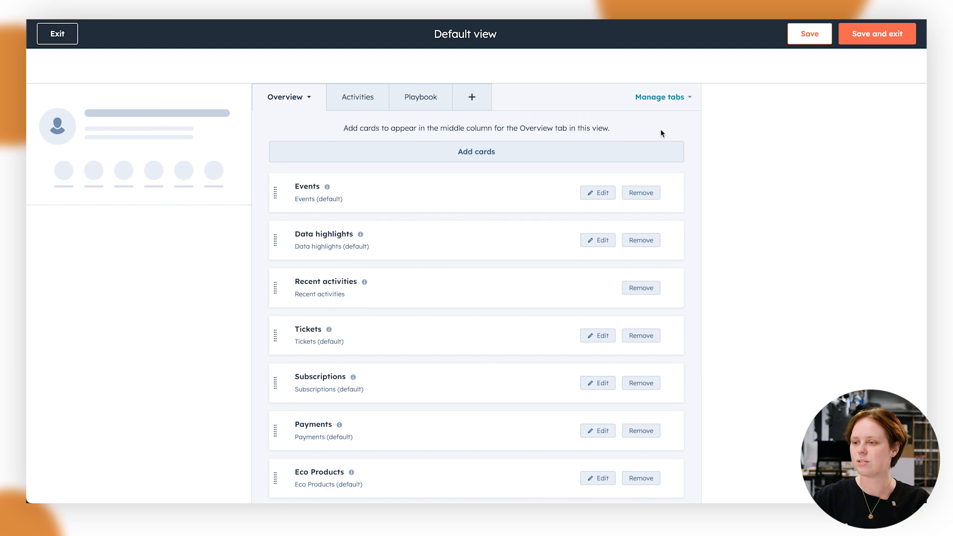
pyautogui.click(465, 151)
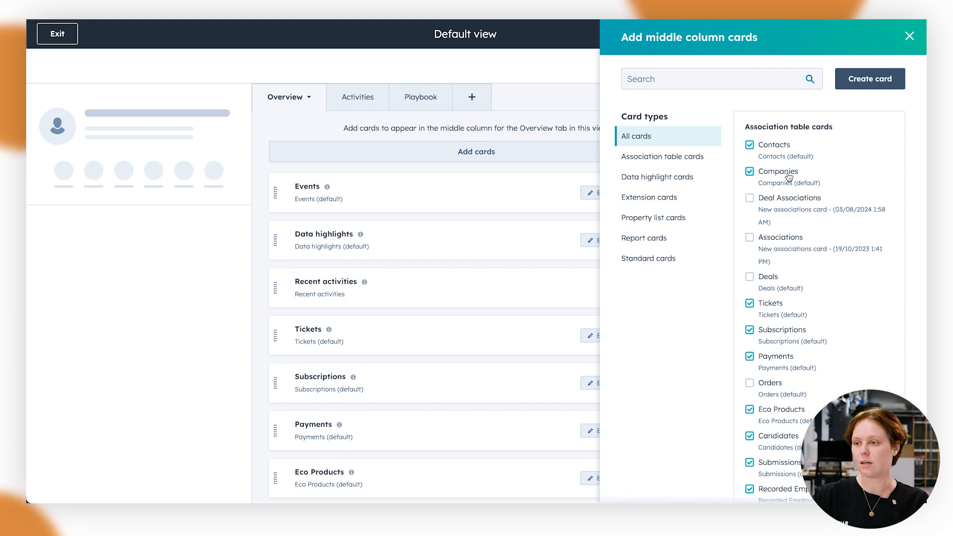
pyautogui.click(665, 262)
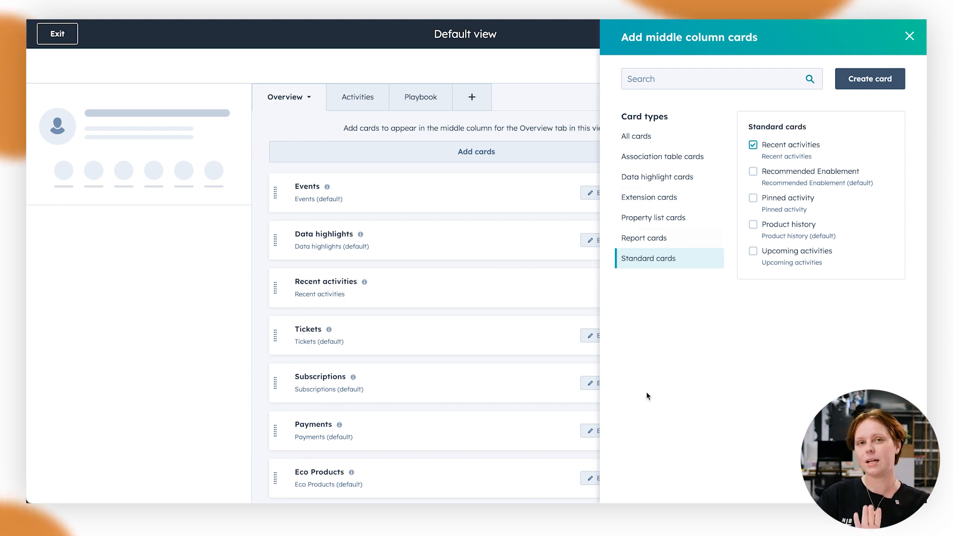
pyautogui.click(909, 35)
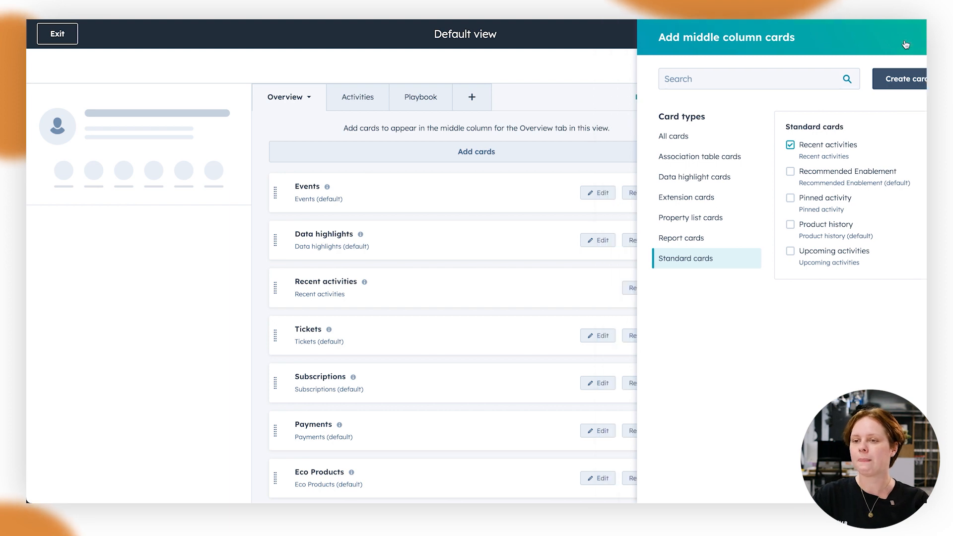
# Step: View the dialog for creating a middle column tab, cancel it and leave the middle column customization
pyautogui.click(481, 99)
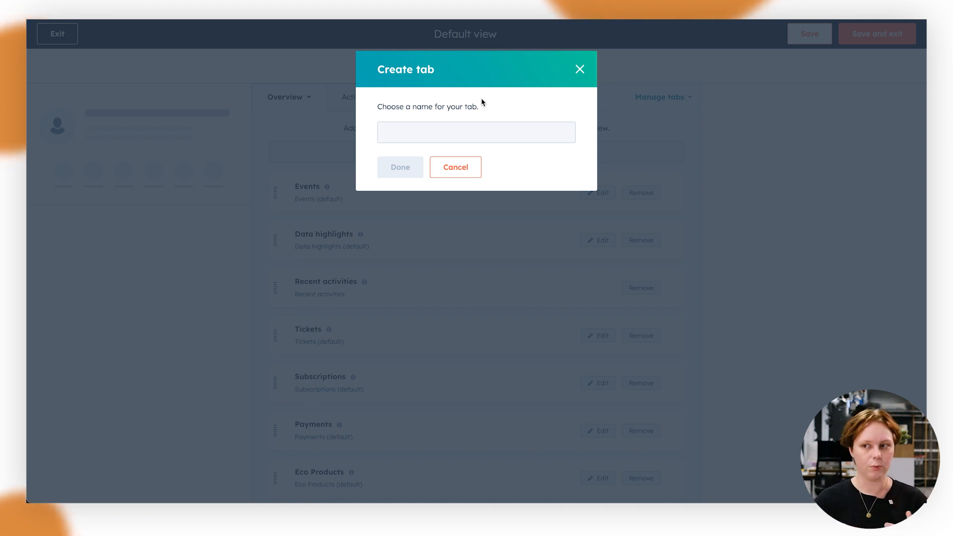
pyautogui.click(466, 167)
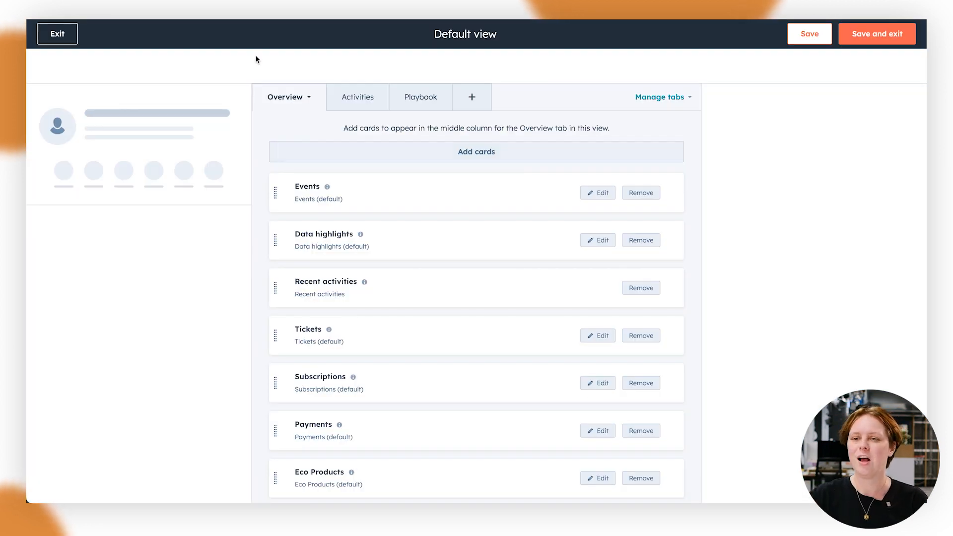
pyautogui.click(55, 36)
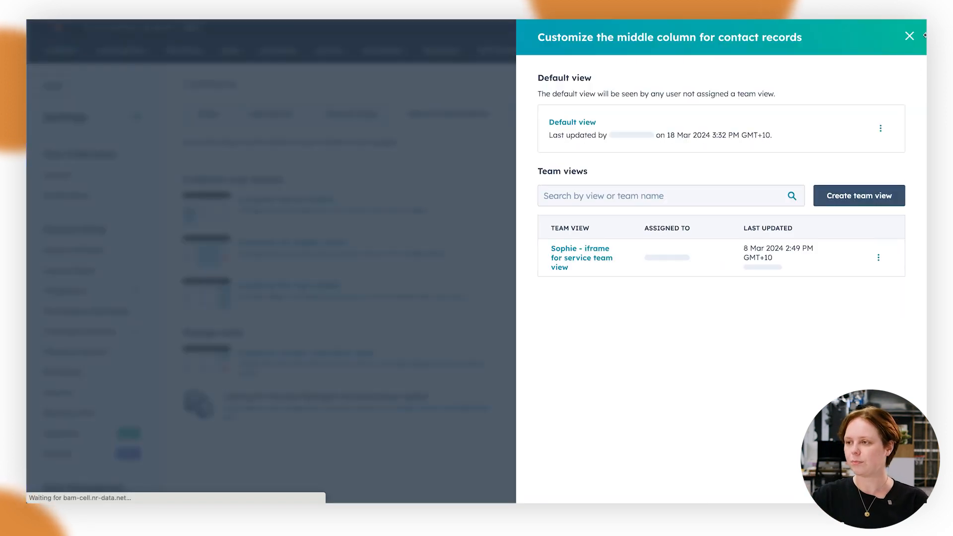
pyautogui.click(909, 36)
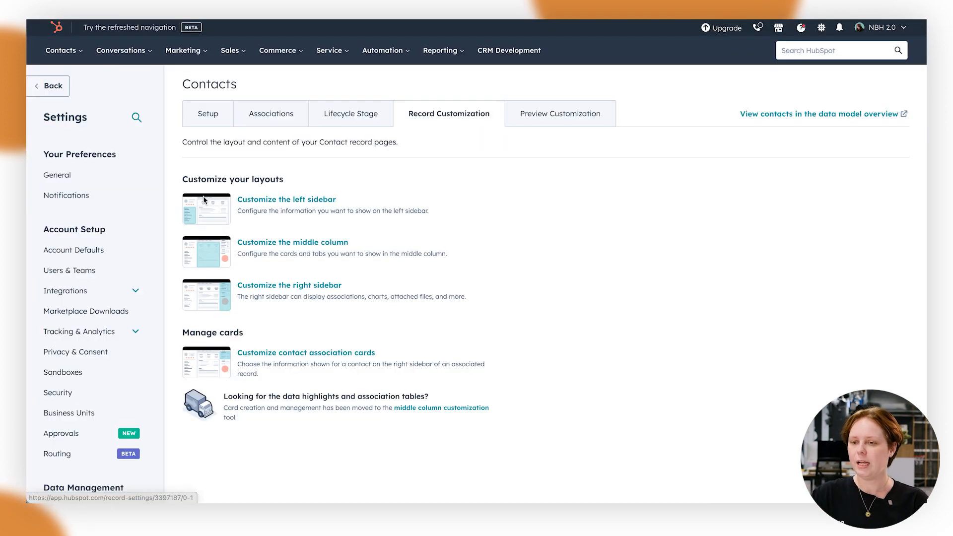
# Step: Add the Payment Links card to the default view of the right sidebar for contact records
pyautogui.click(328, 288)
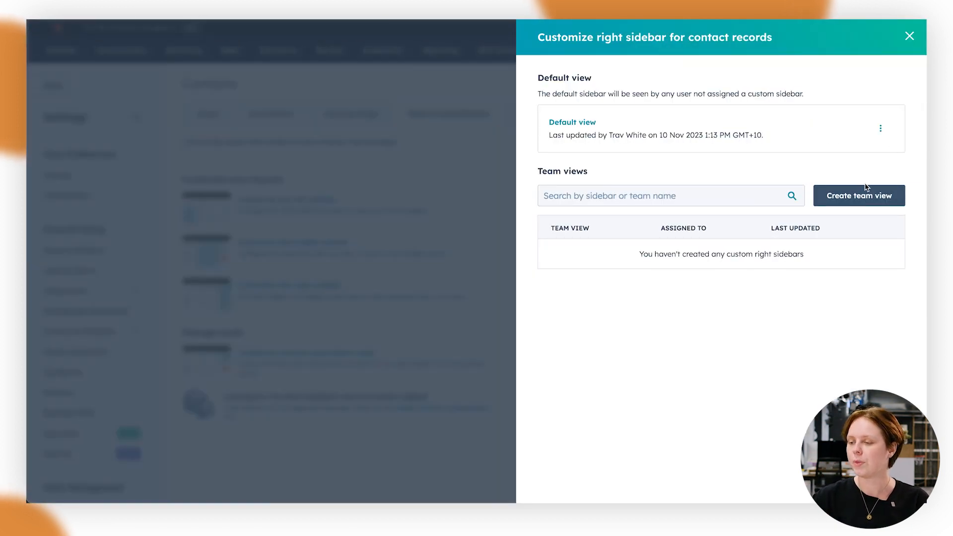
pyautogui.click(569, 121)
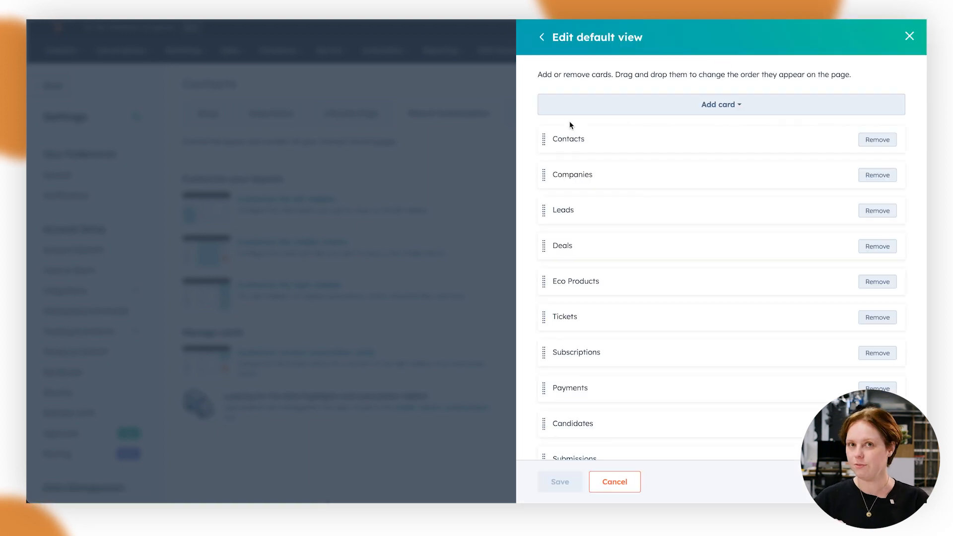
pyautogui.scroll(-5, 740, 207)
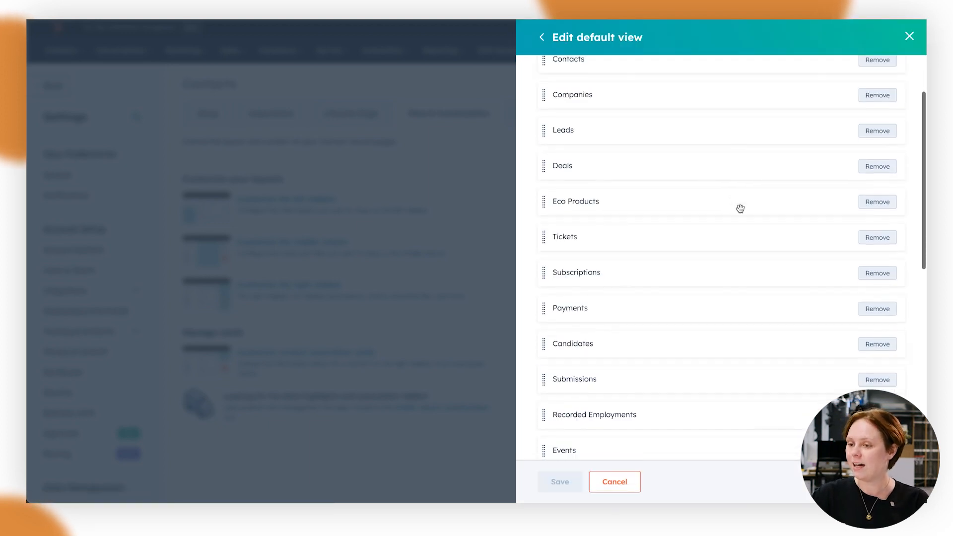
pyautogui.scroll(-6, 740, 209)
pyautogui.scroll(10, 739, 208)
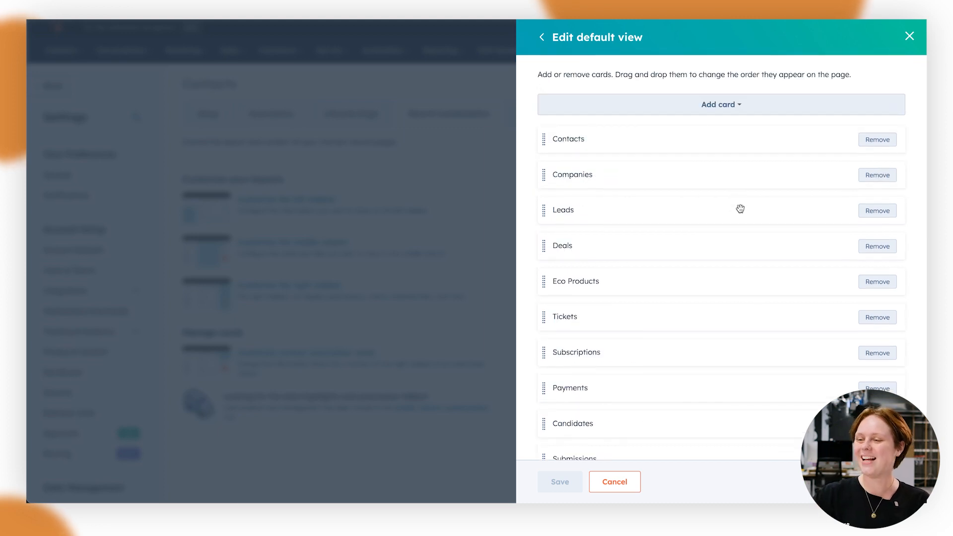
pyautogui.click(677, 102)
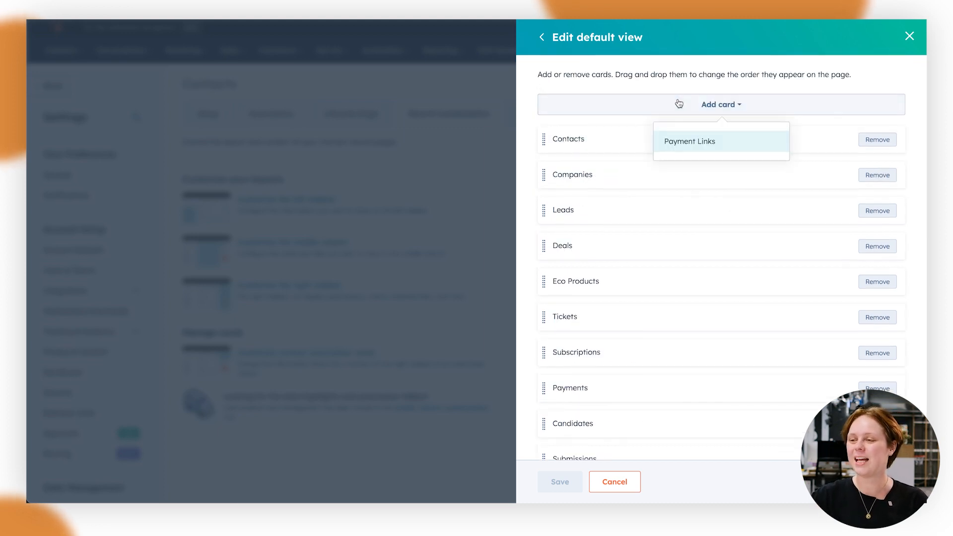
pyautogui.click(688, 145)
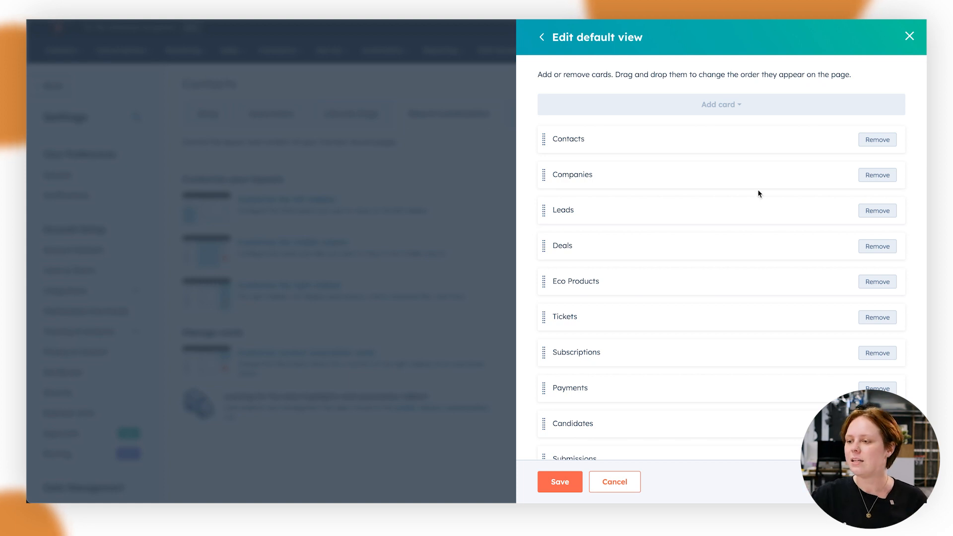
# Step: Remove the Leads card and all cards between Deals and Org Chart from the right sidebar's default view
pyautogui.click(877, 211)
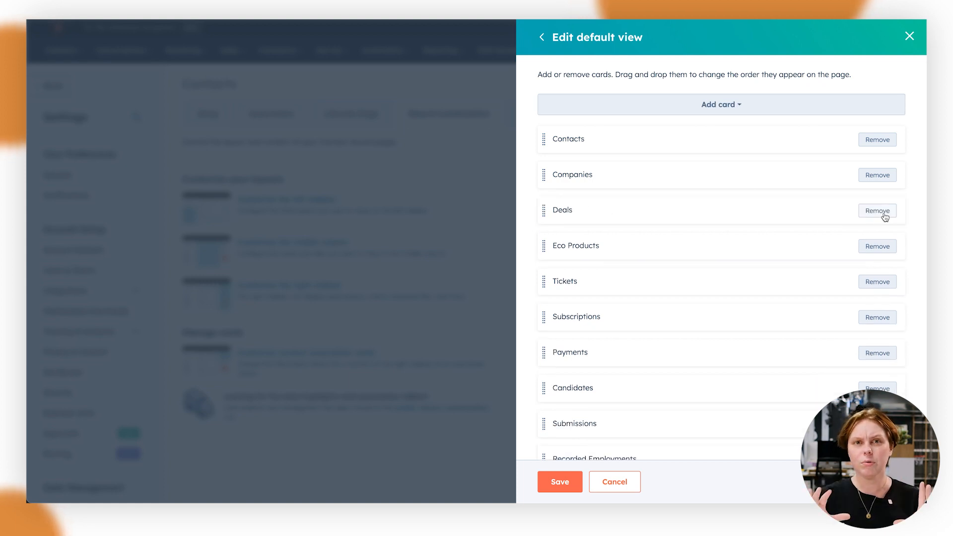
pyautogui.click(877, 247)
pyautogui.click(877, 246)
pyautogui.click(877, 247)
pyautogui.click(877, 247)
pyautogui.click(877, 247)
pyautogui.click(877, 247)
pyautogui.click(877, 247)
pyautogui.click(877, 247)
pyautogui.click(877, 246)
pyautogui.click(877, 247)
pyautogui.click(877, 247)
pyautogui.click(877, 247)
pyautogui.click(877, 247)
pyautogui.click(876, 247)
pyautogui.click(877, 247)
pyautogui.click(877, 247)
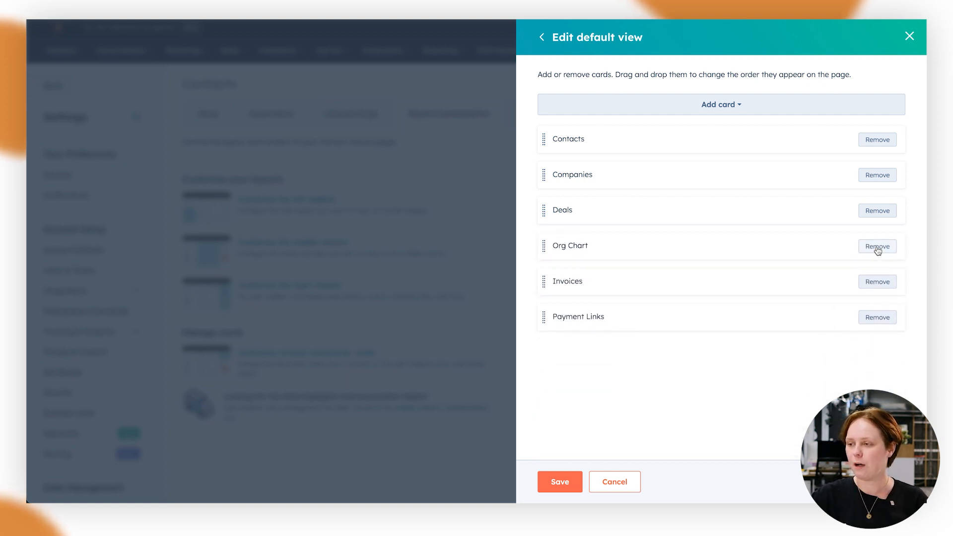
# Step: Remove the Org Chart and Invoices cards from the right sidebar's default view, save it and leave the sidebar customization
pyautogui.click(876, 247)
pyautogui.click(877, 246)
pyautogui.click(575, 481)
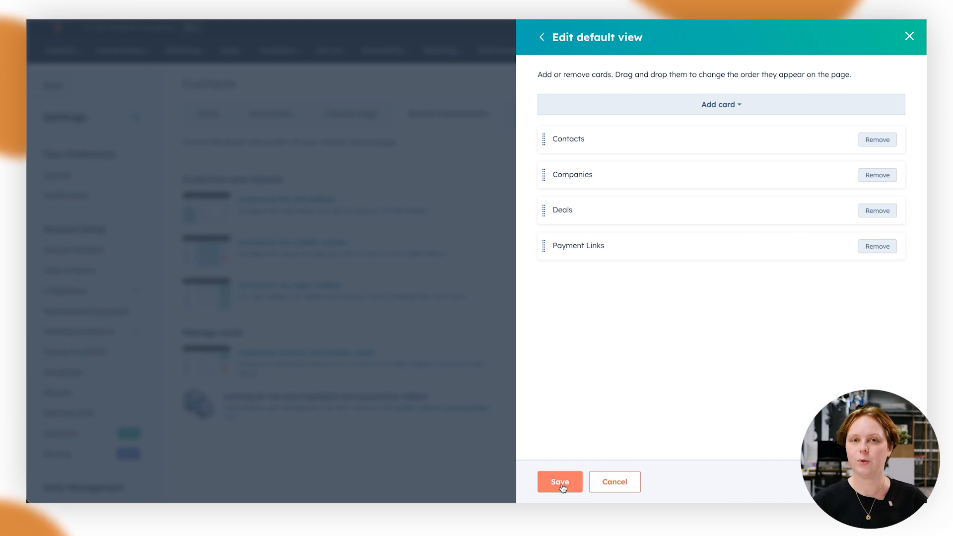
pyautogui.click(909, 37)
# Step: Go to the list of all contacts and open a contact's record
pyautogui.click(56, 53)
pyautogui.click(71, 81)
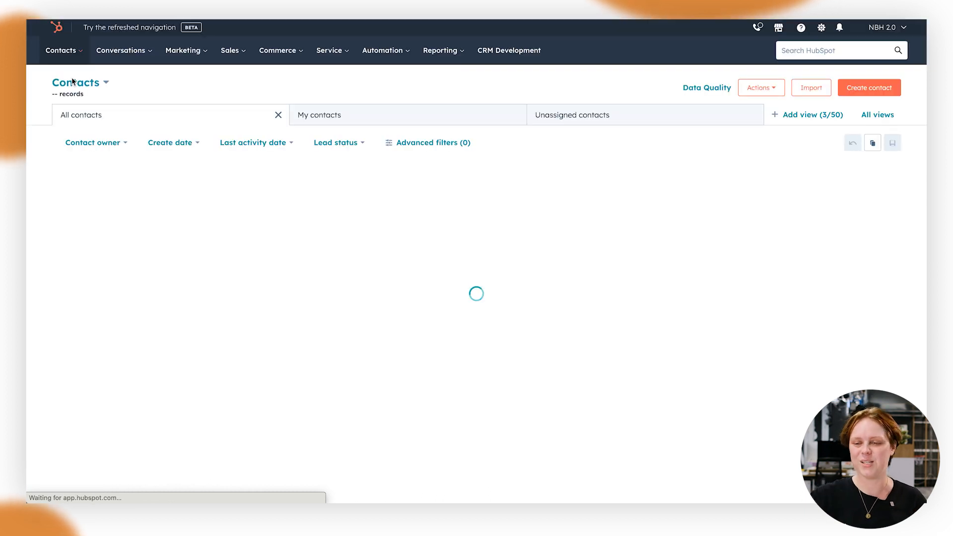
pyautogui.click(143, 221)
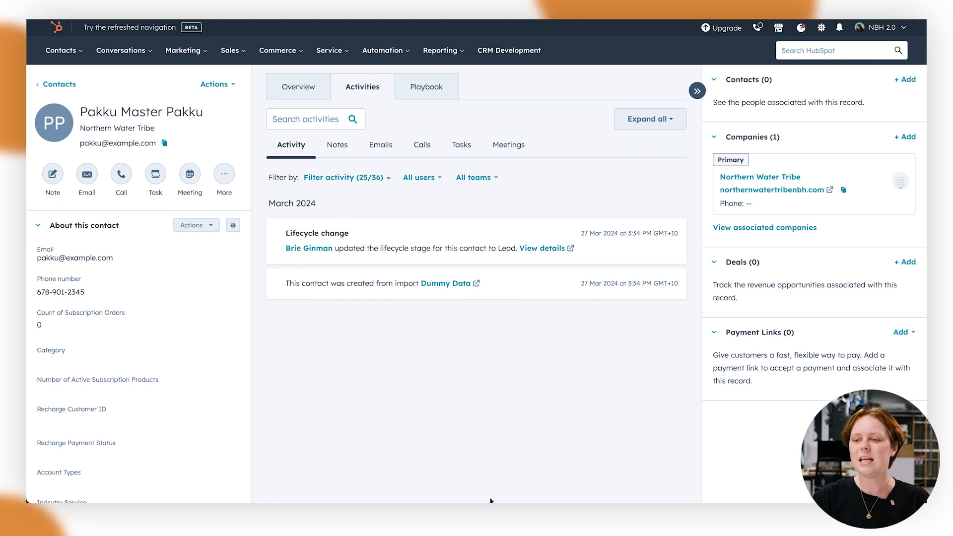
# Step: Review the cards on the contact record's Overview tab down to the last one and view the Playbook tab
pyautogui.click(298, 90)
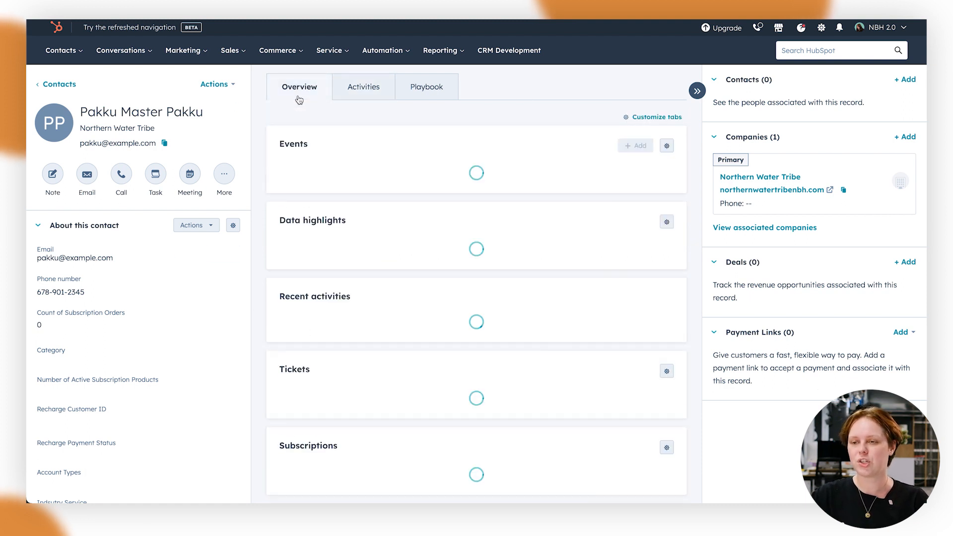
pyautogui.scroll(-10, 488, 201)
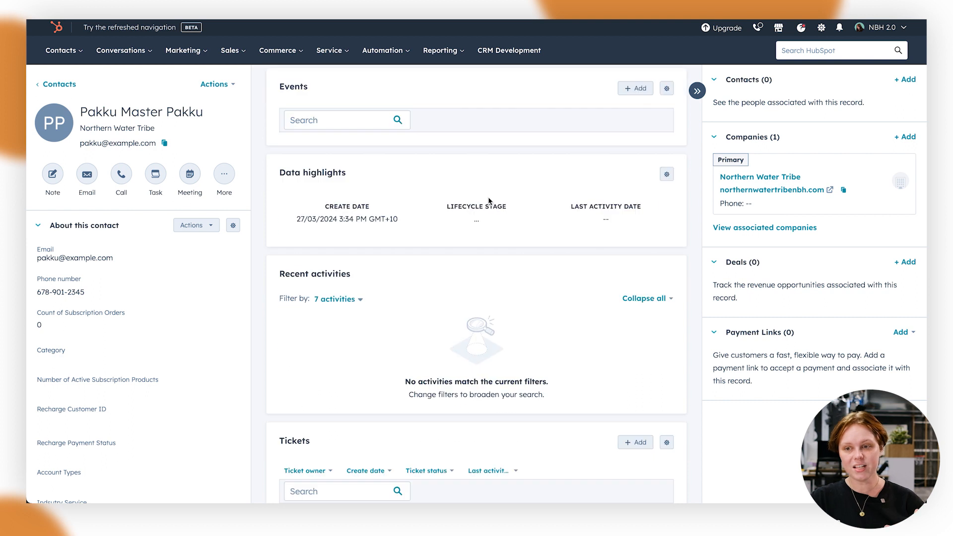
pyautogui.scroll(-1, 488, 200)
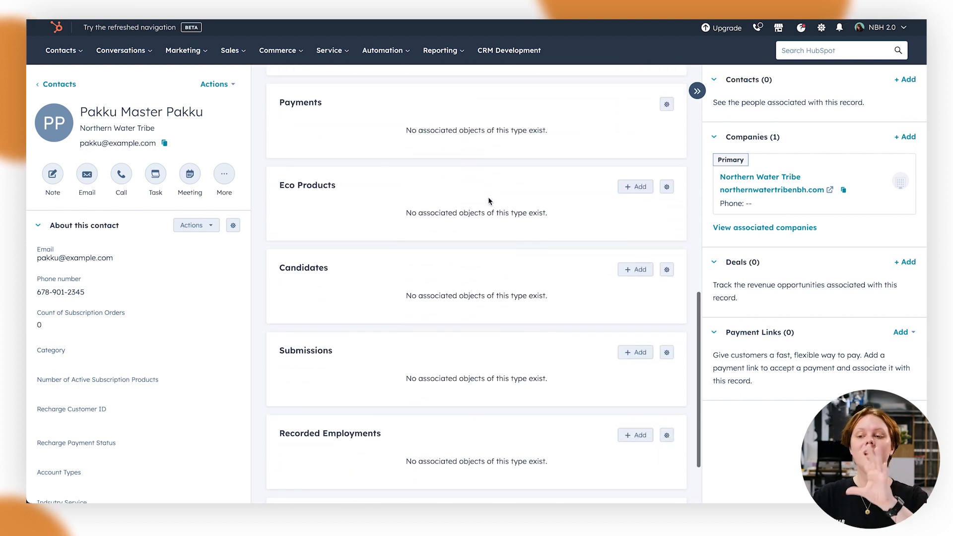
pyautogui.scroll(-2, 488, 201)
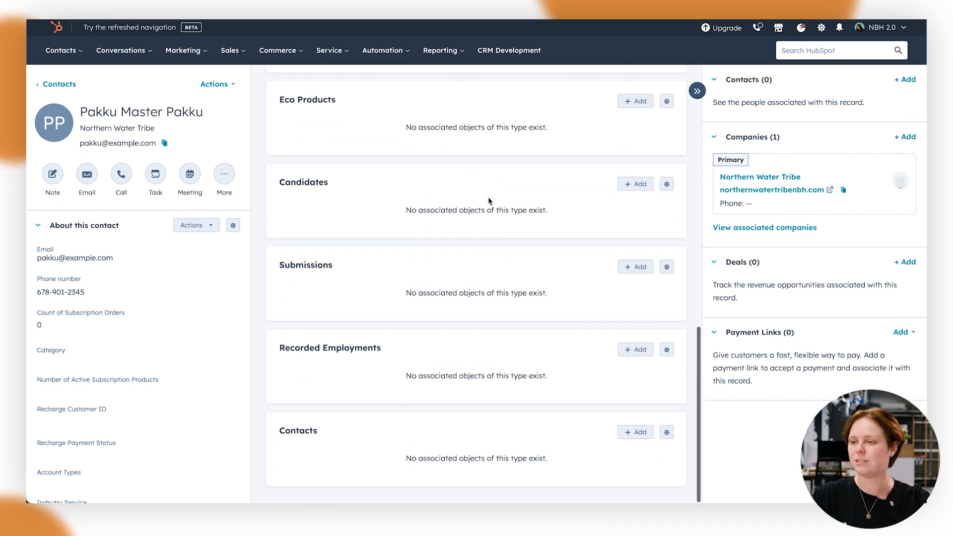
pyautogui.scroll(13, 488, 201)
pyautogui.click(425, 86)
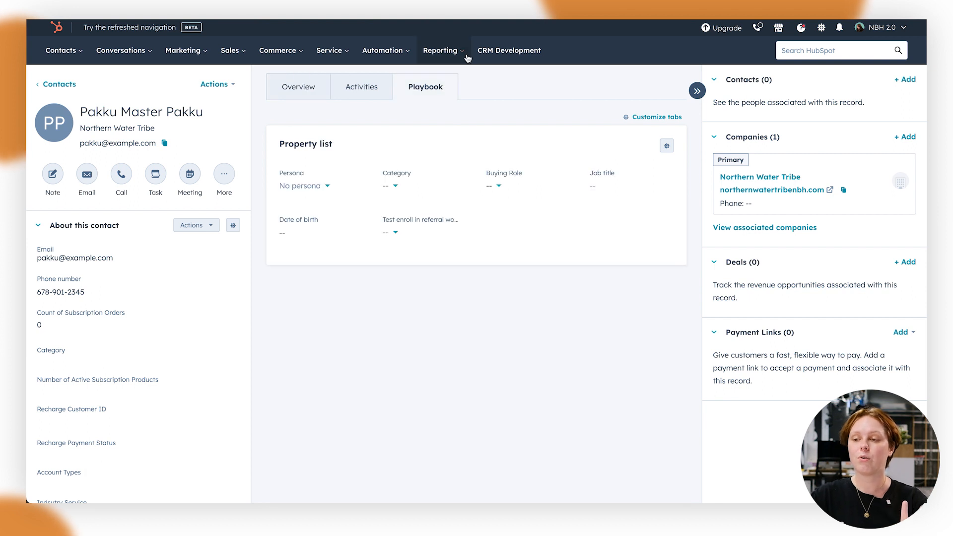